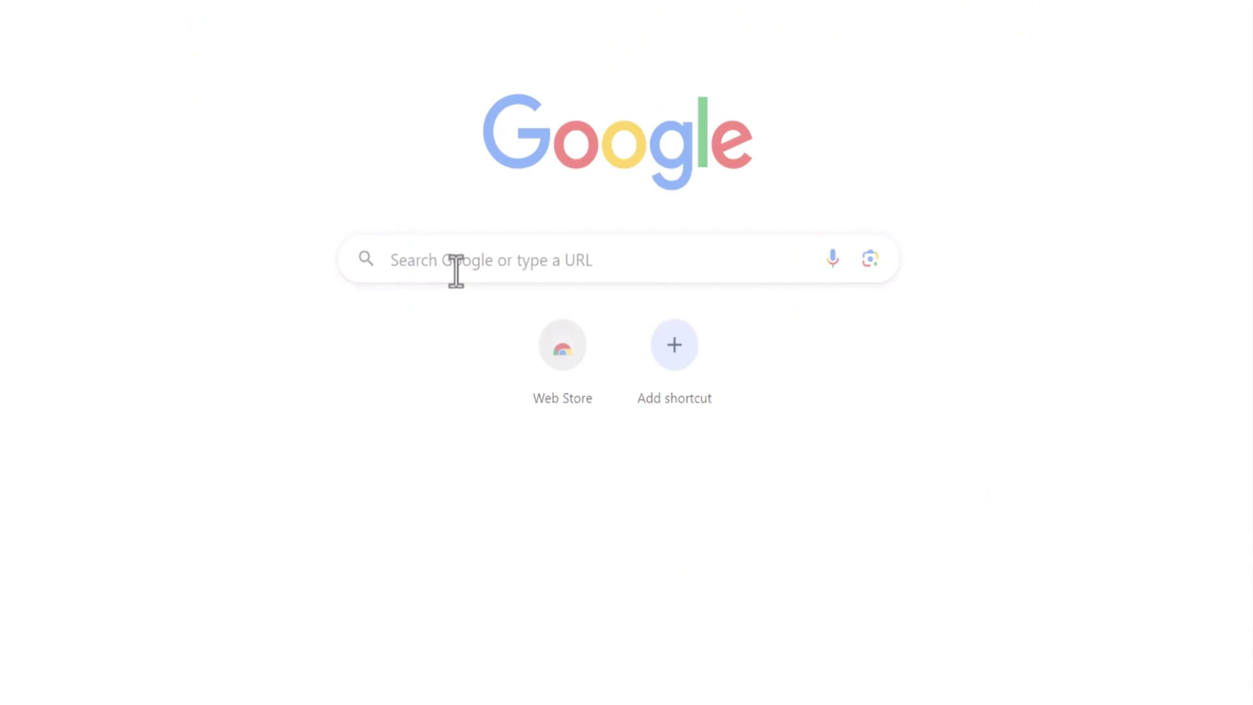
Search Google for 'Stylar' and open the stylar.ai website
{"action": "left_click", "coordinate": [457, 270]}
{"action": "type", "text": "Stylar"}
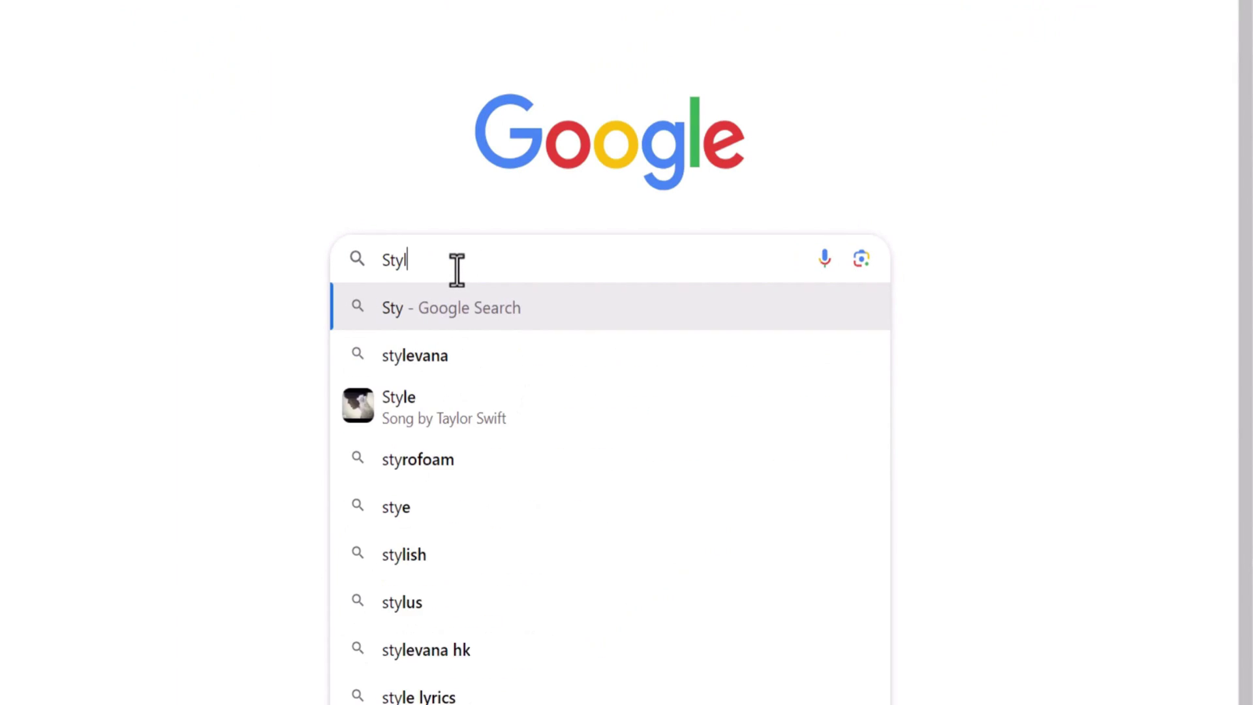
{"action": "left_click", "coordinate": [456, 302]}
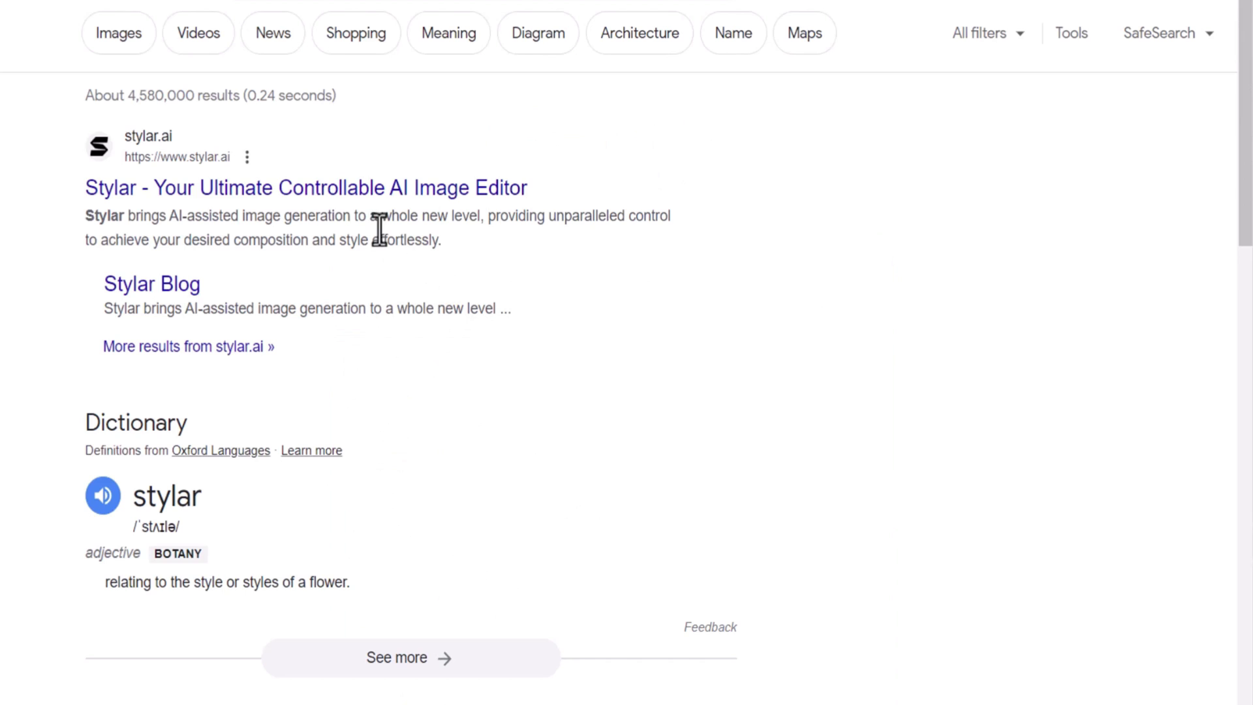
{"action": "left_click", "coordinate": [154, 148]}
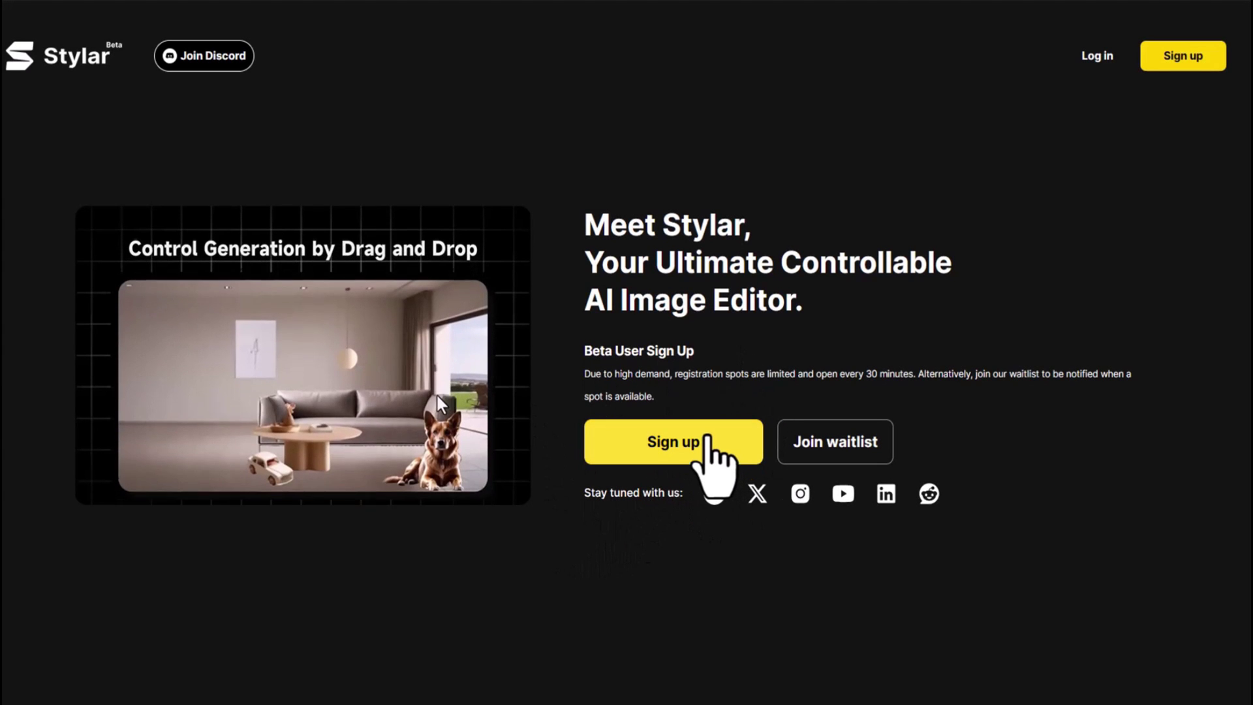
Sign up, create a new 1536 × 1536 project, and show the Stylar assistant chat
{"action": "left_click", "coordinate": [710, 441]}
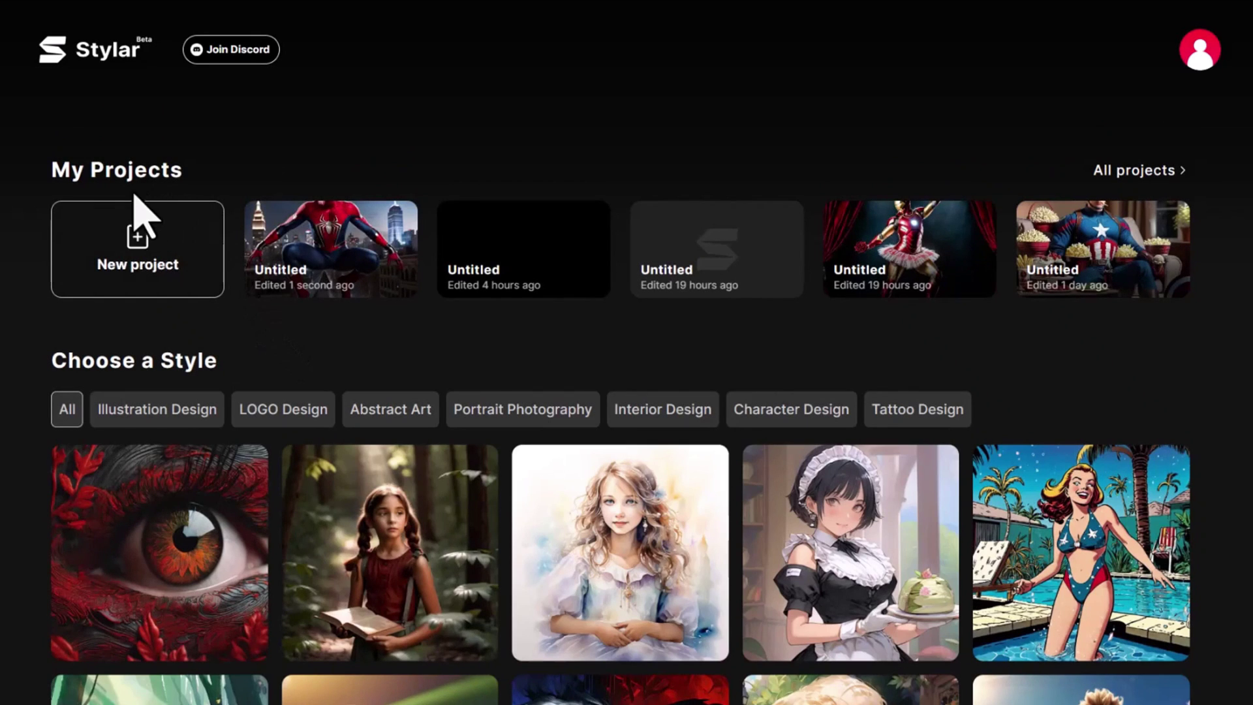
{"action": "left_click", "coordinate": [160, 258]}
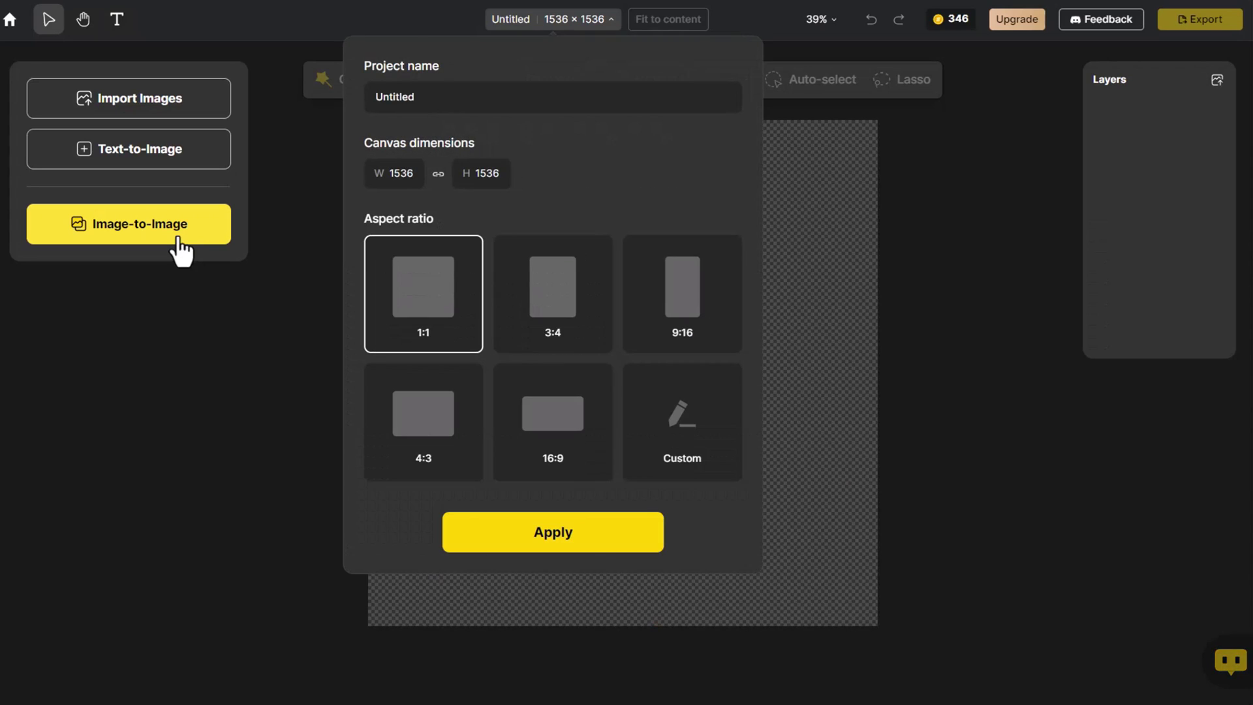
{"action": "left_click", "coordinate": [533, 531]}
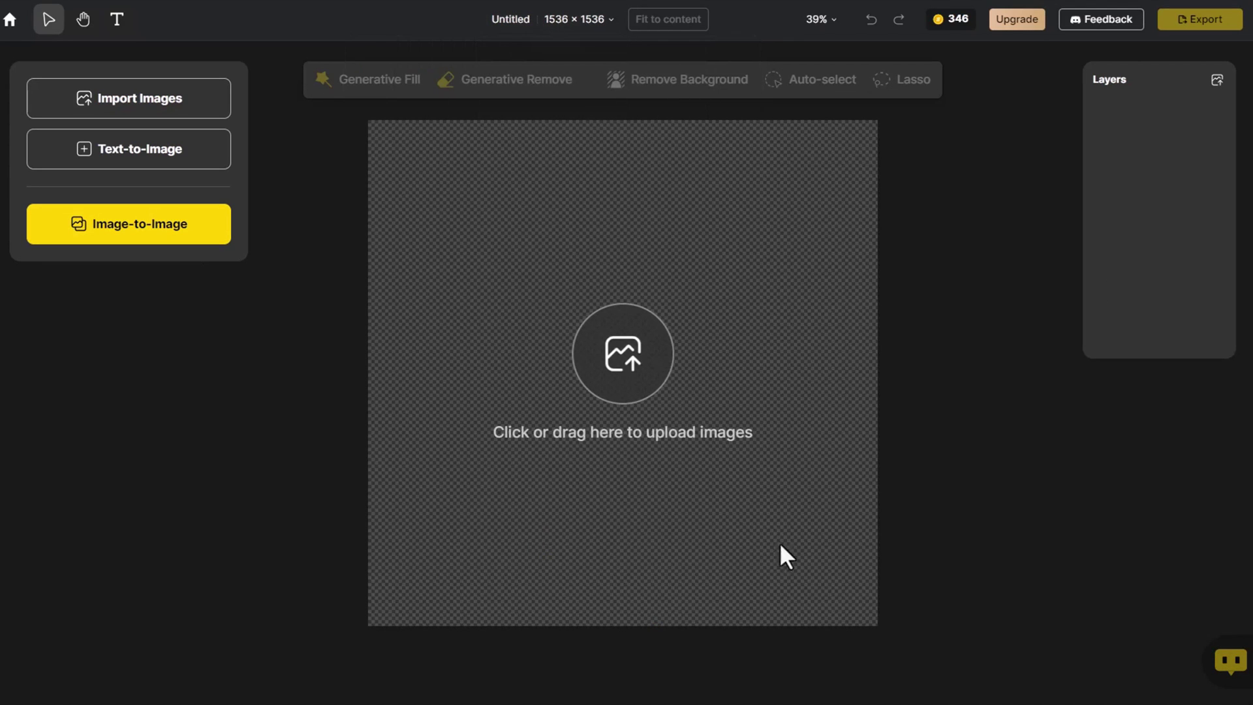
{"action": "left_click", "coordinate": [1231, 660]}
In a new chat, ask the assistant for a medieval-style female game character and scene
{"action": "left_click", "coordinate": [1160, 652]}
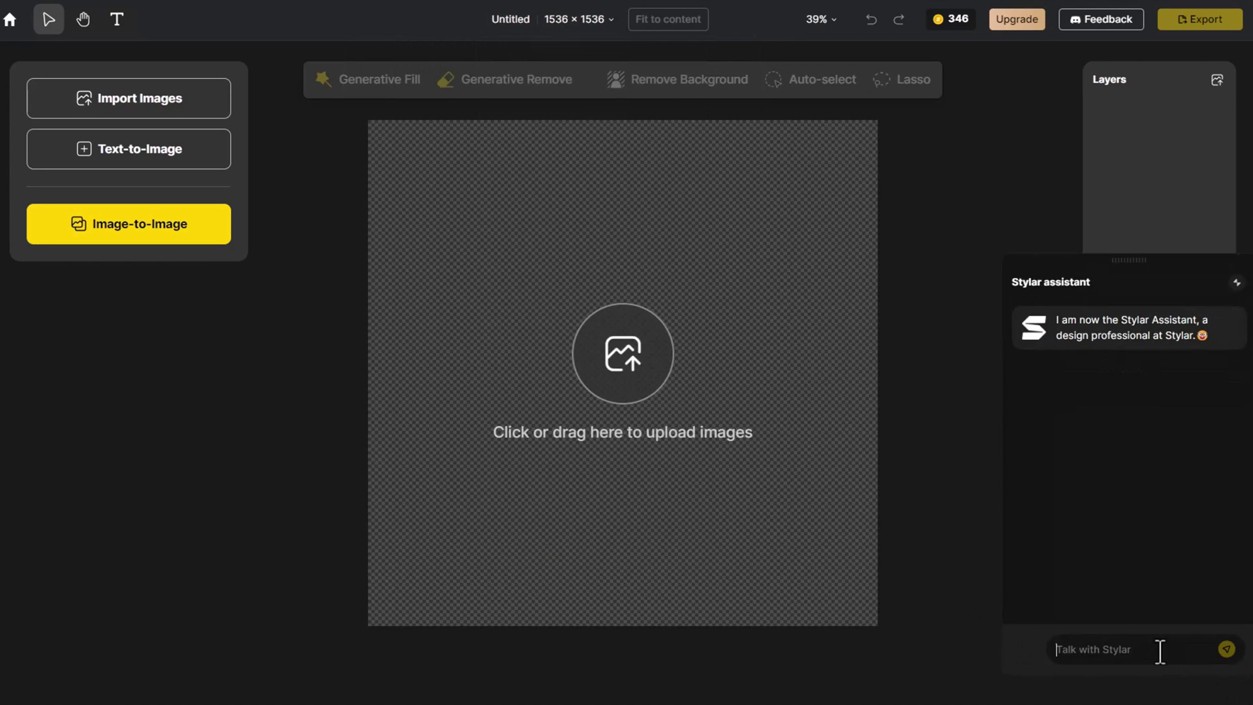
{"action": "type", "text": "I want to crea"}
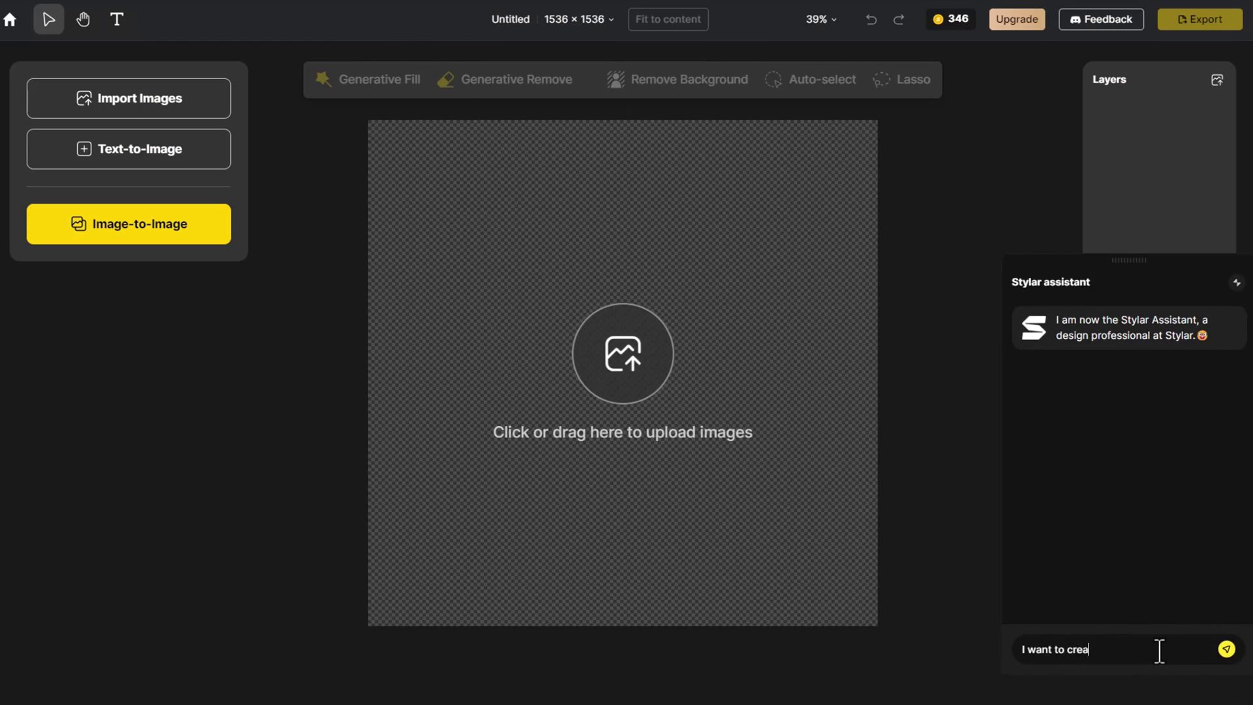
{"action": "type", "text": "te a medieval-style female game charact"}
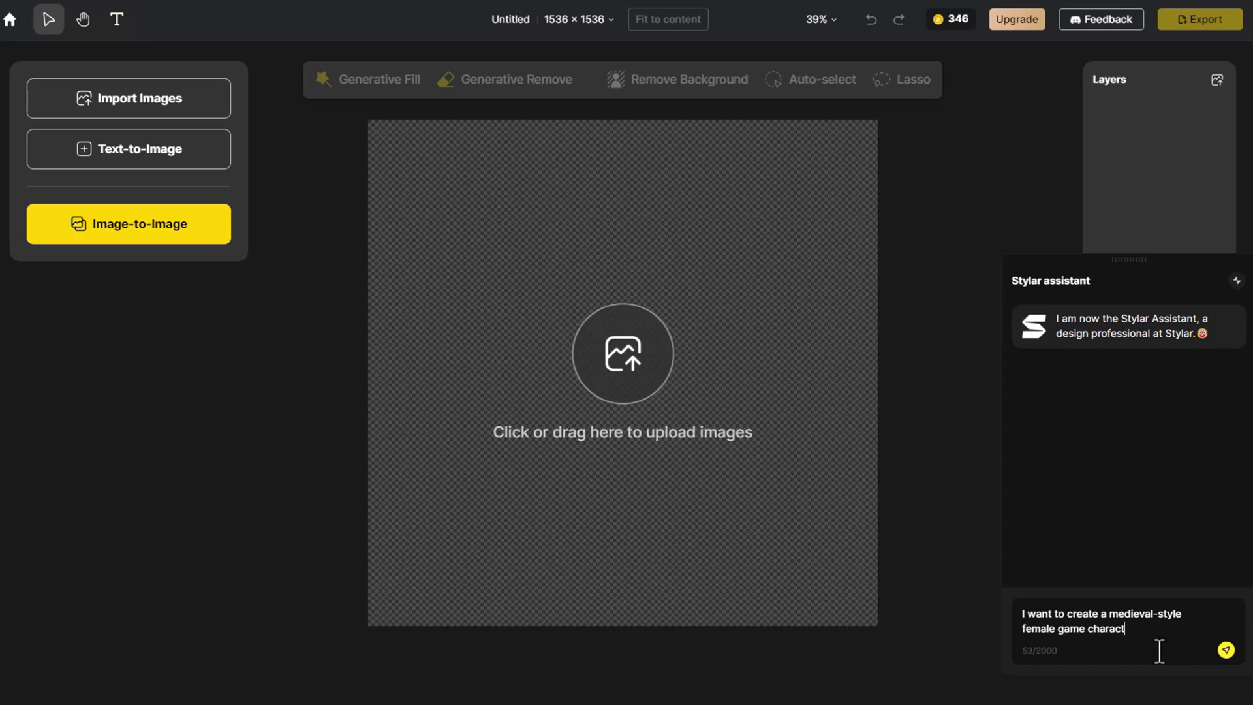
{"action": "type", "text": "er and scene with a girl w"}
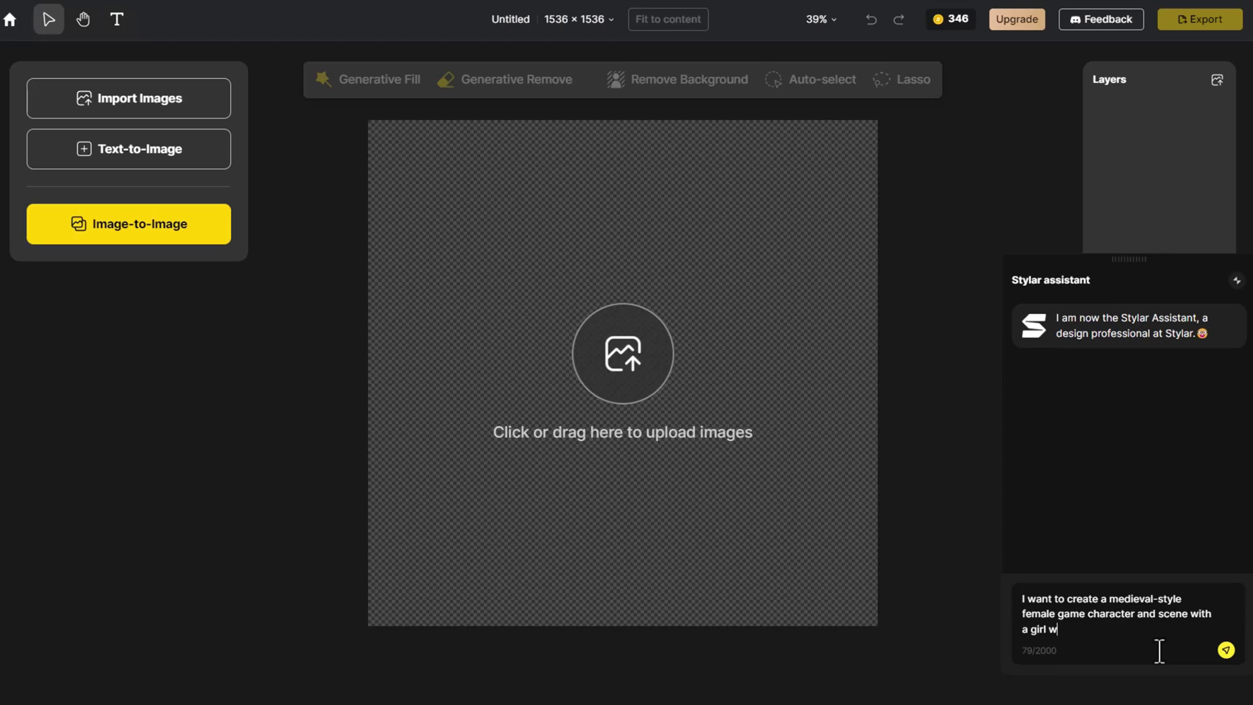
{"action": "type", "text": "ith long white hair wearing a"}
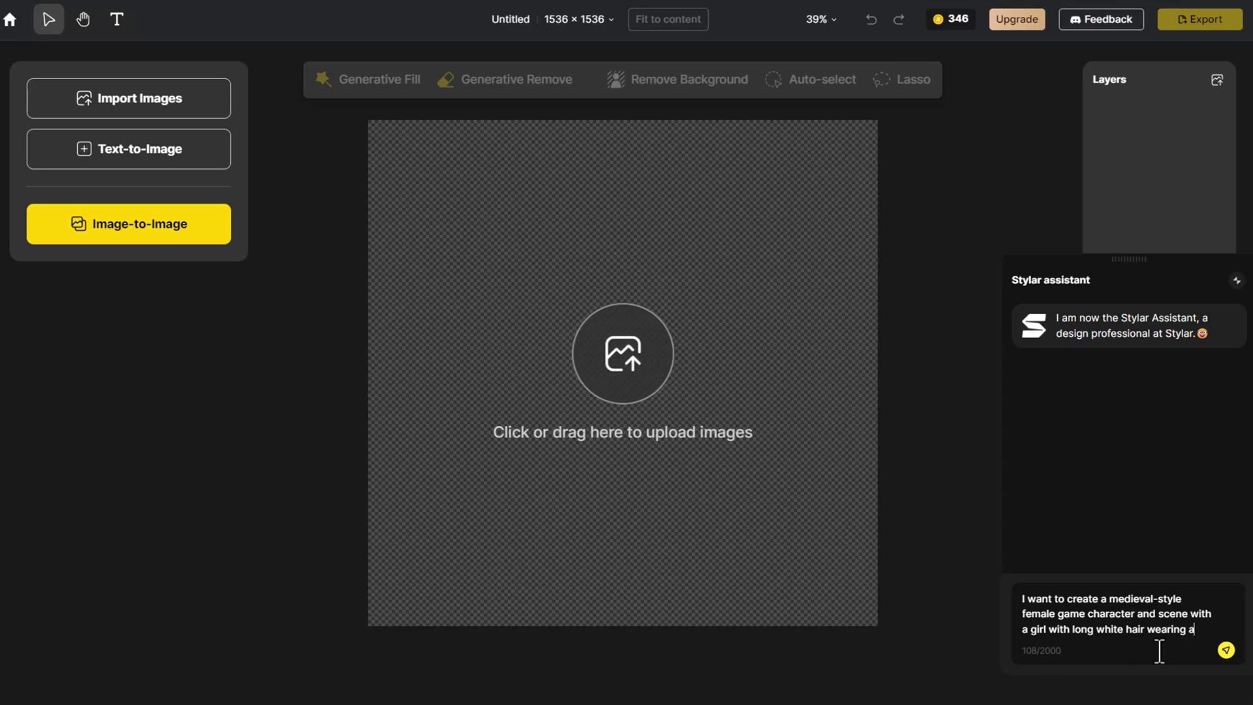
{"action": "type", "text": "rmer"}
{"action": "left_click", "coordinate": [1226, 649]}
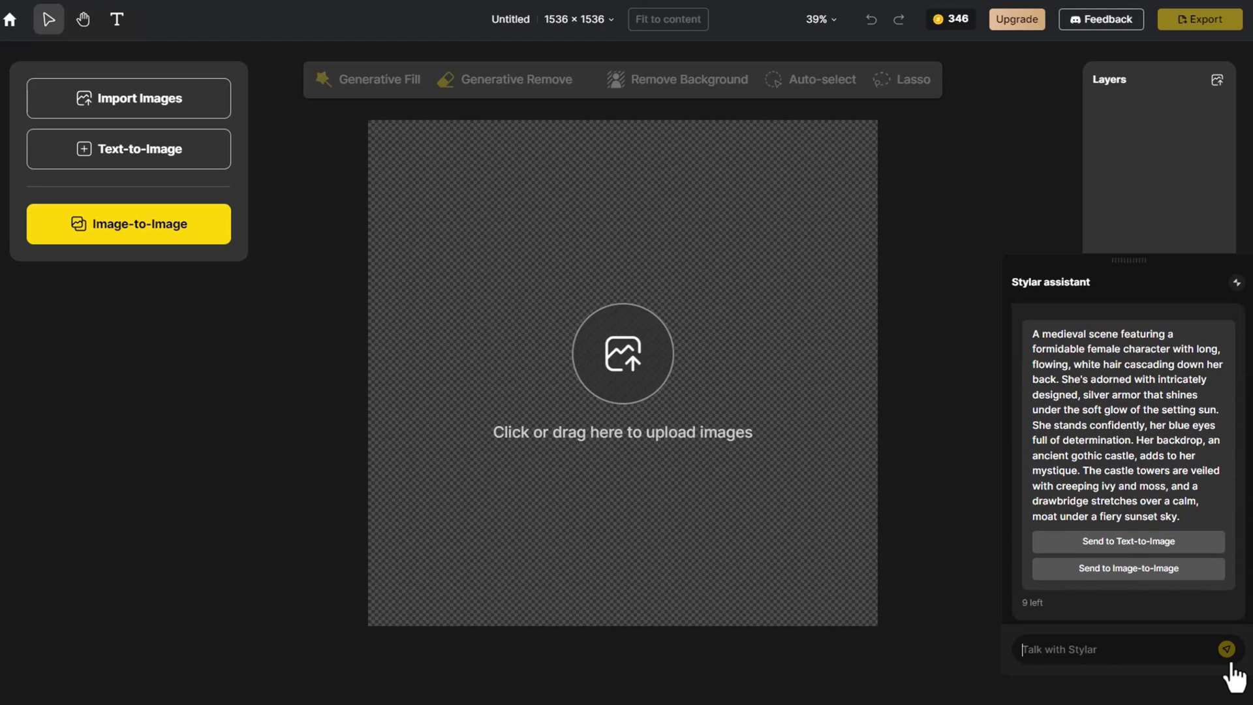
Generate Text-to-Image results from the assistant's prompt and place the third, armoured woman, as Layer 1
{"action": "left_click", "coordinate": [1195, 546]}
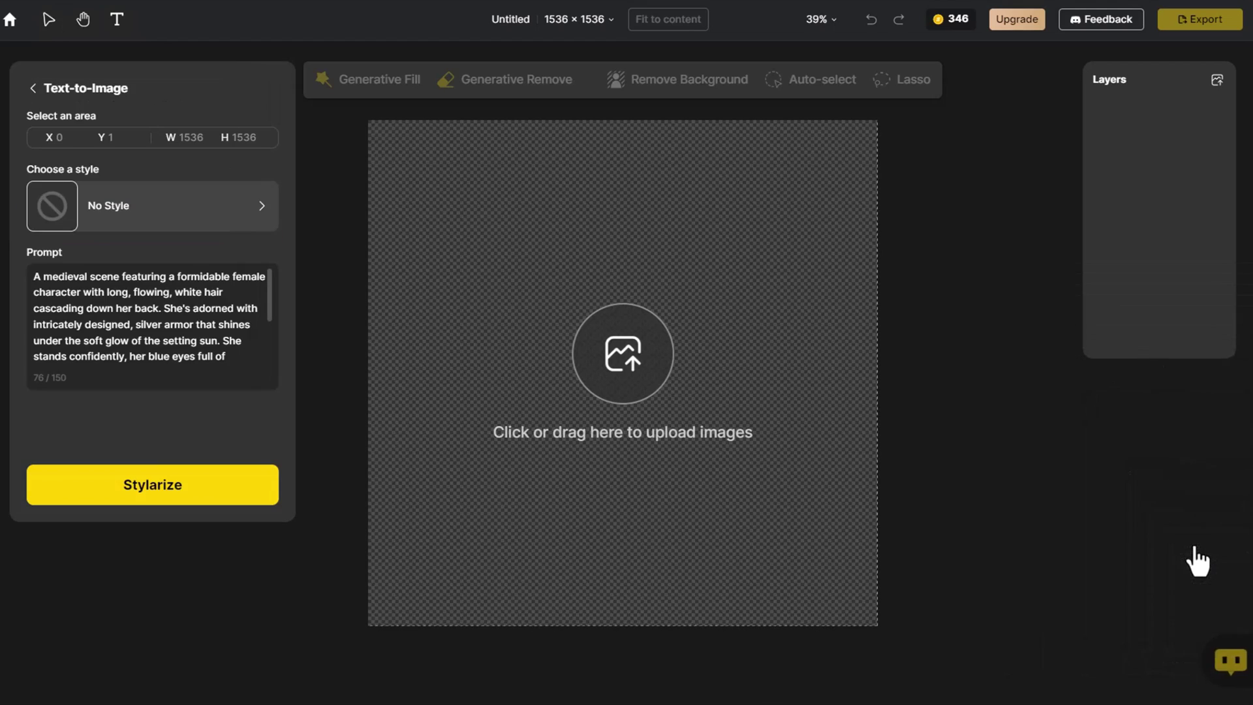
{"action": "left_click", "coordinate": [263, 498]}
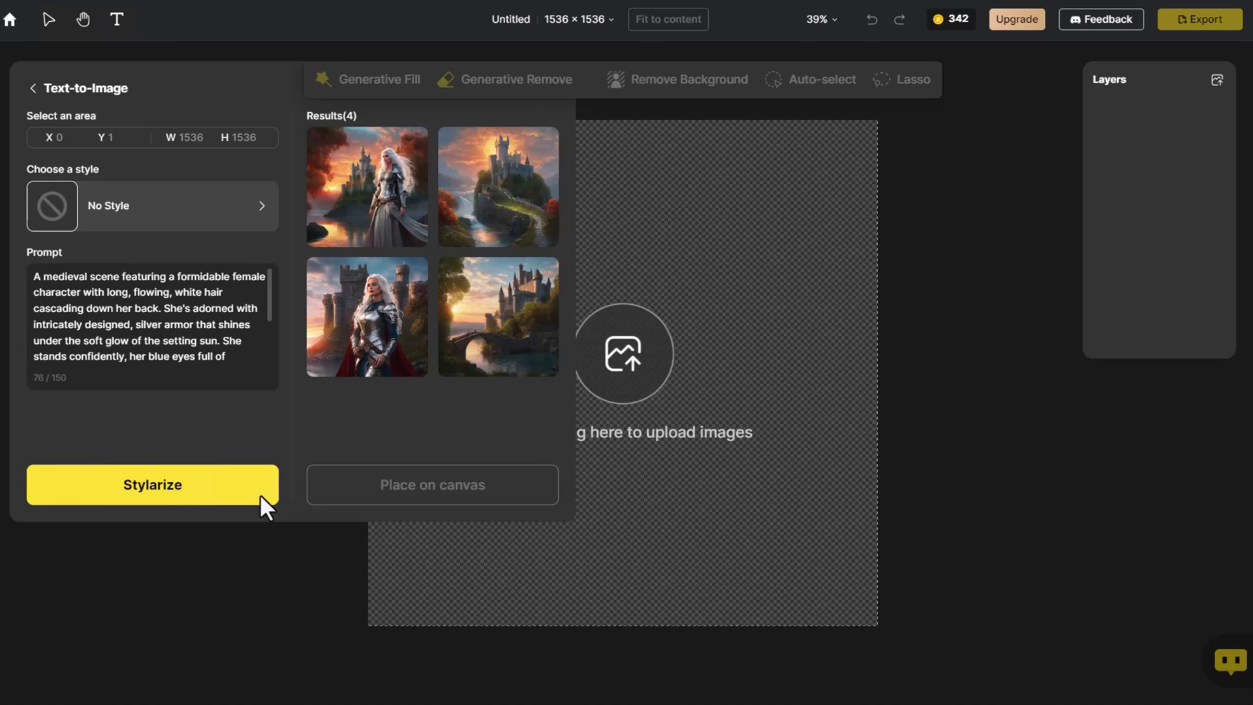
{"action": "left_click", "coordinate": [327, 348]}
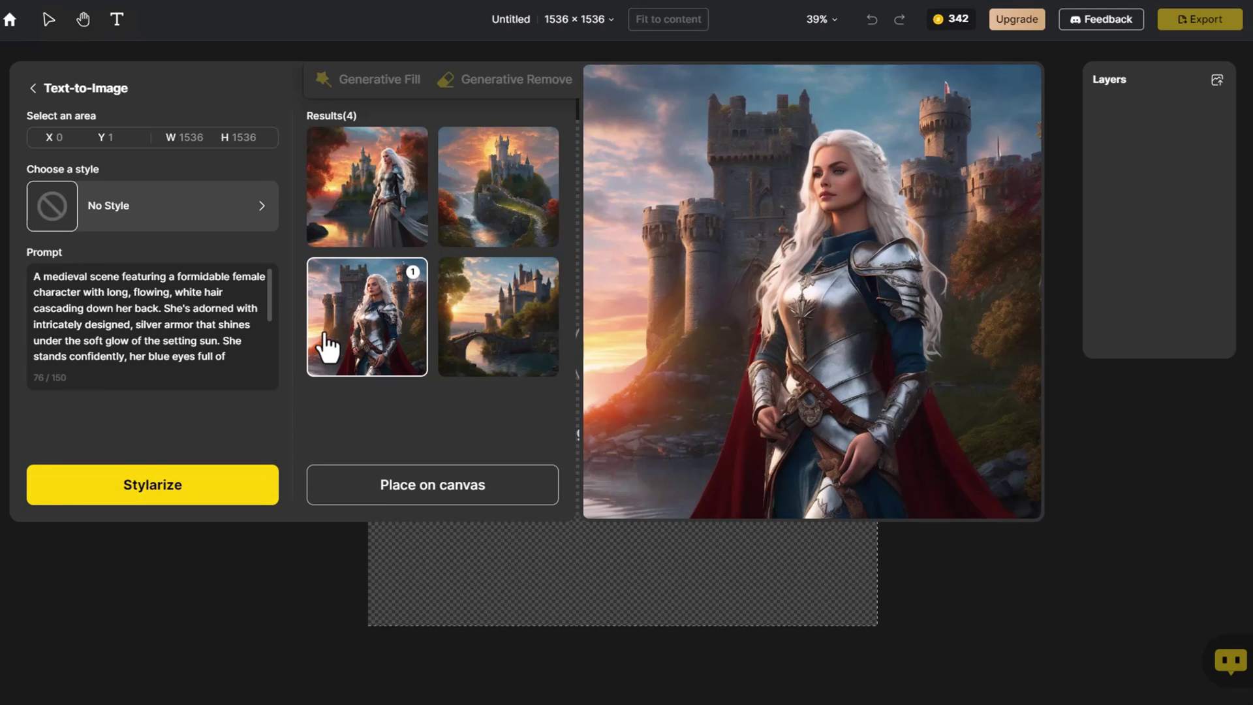
{"action": "left_click", "coordinate": [418, 487]}
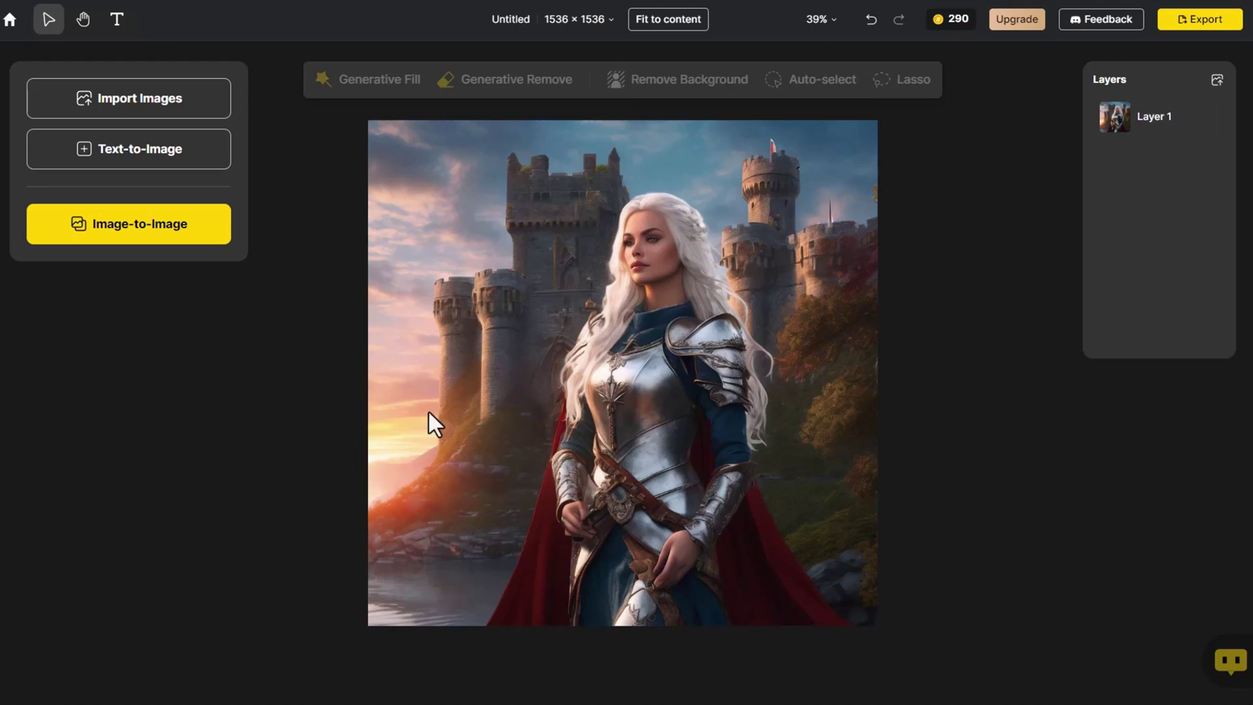
Generative-fill the woman's armour with 'medieval-style short battle skirts', adding it as Layer 2
{"action": "left_click", "coordinate": [391, 88]}
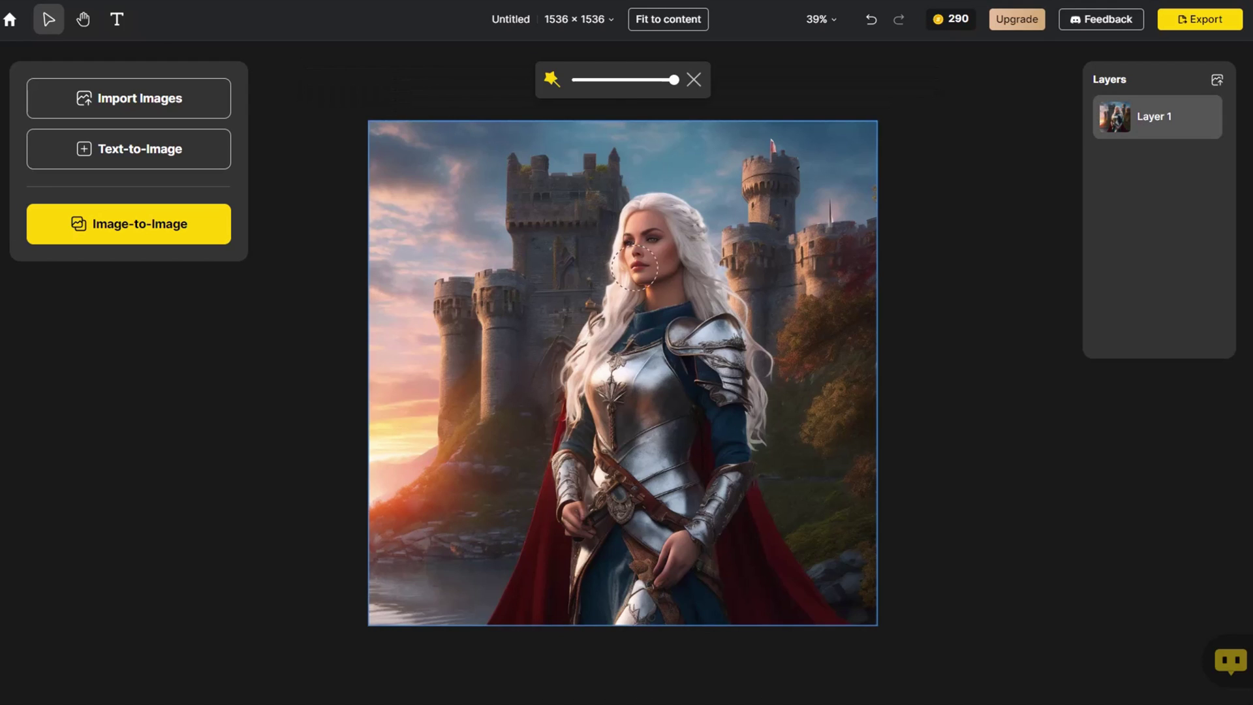
{"action": "mouse_move", "coordinate": [641, 328]}
{"action": "left_mouse_down"}
{"action": "mouse_move", "coordinate": [711, 333]}
{"action": "mouse_move", "coordinate": [724, 522]}
{"action": "mouse_move", "coordinate": [663, 411]}
{"action": "mouse_move", "coordinate": [594, 382]}
{"action": "mouse_move", "coordinate": [575, 516]}
{"action": "mouse_move", "coordinate": [626, 581]}
{"action": "mouse_move", "coordinate": [721, 590]}
{"action": "mouse_move", "coordinate": [627, 566]}
{"action": "mouse_move", "coordinate": [666, 420]}
{"action": "left_mouse_up"}
{"action": "left_click", "coordinate": [616, 661]}
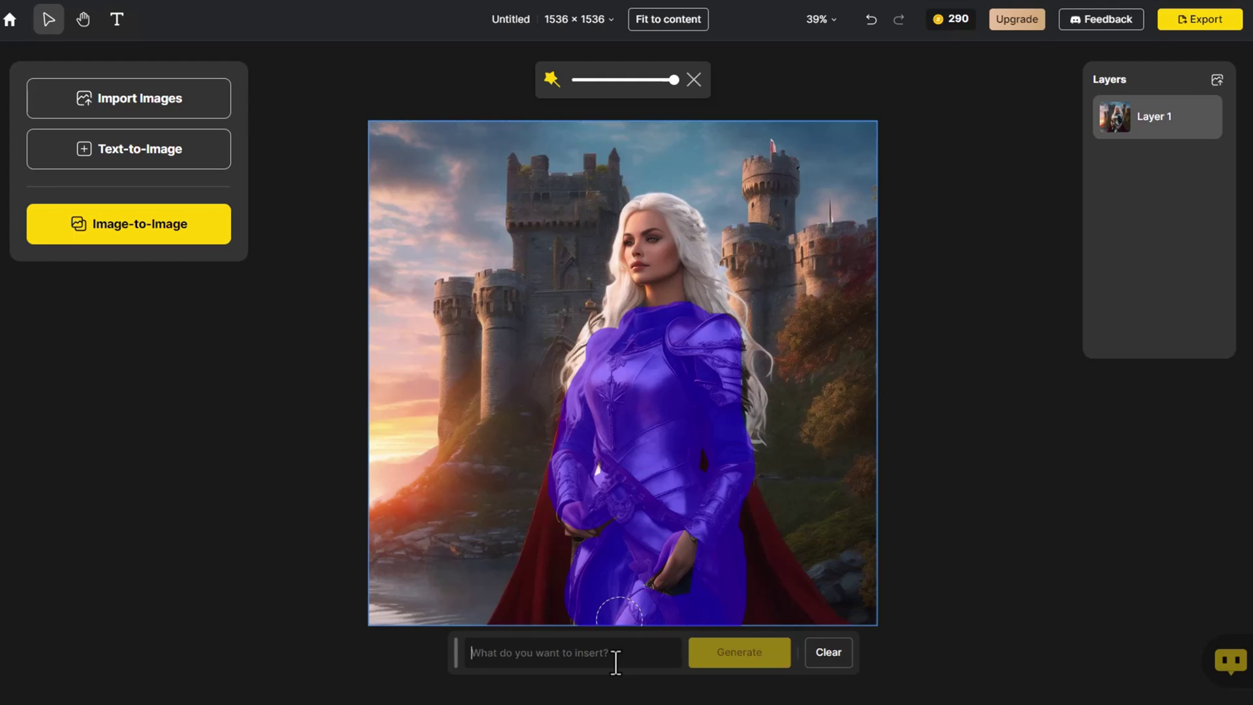
{"action": "type", "text": "me"}
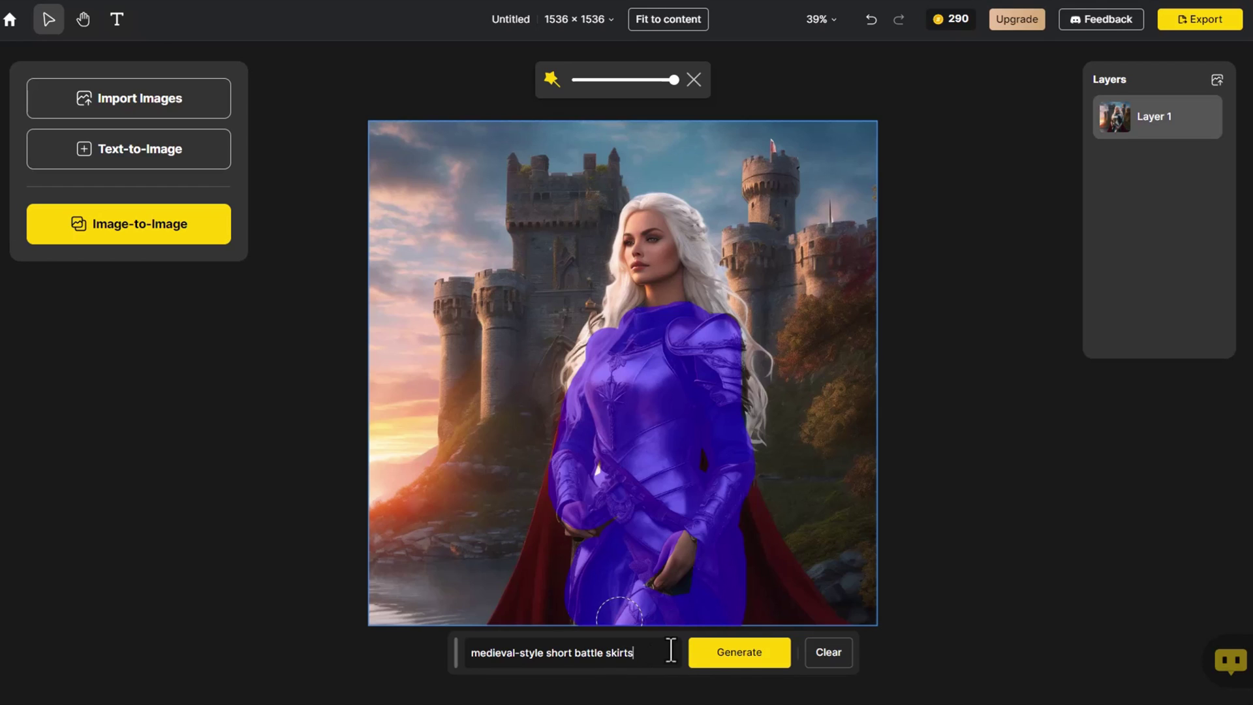
{"action": "left_click", "coordinate": [701, 654]}
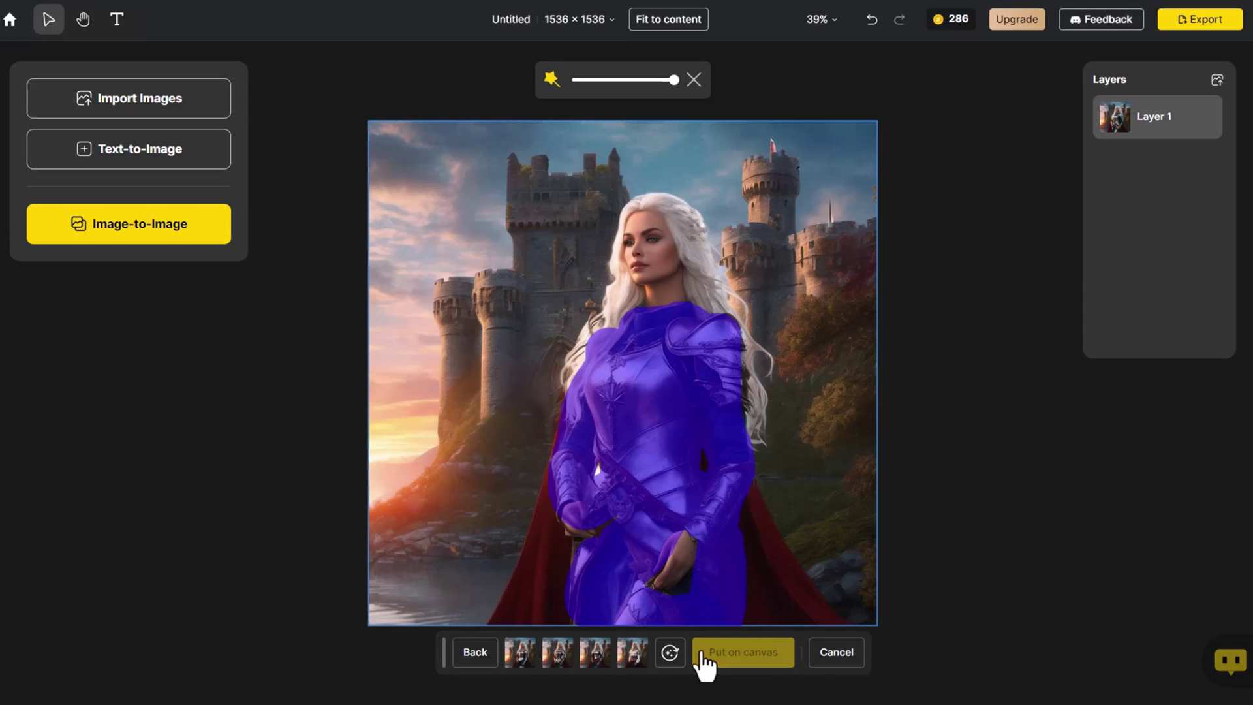
{"action": "left_click", "coordinate": [722, 654]}
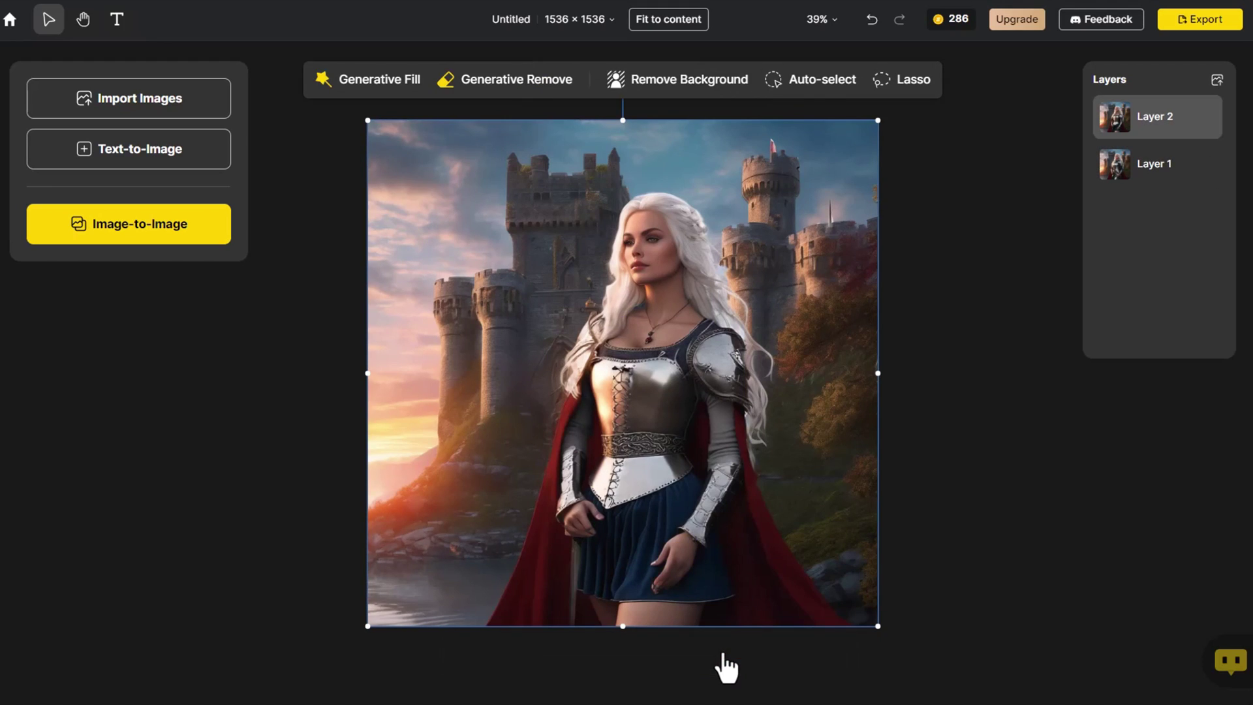
Generative-fill the shoulders and chest with 'medieval-style top and pants', adding Layer 3, then deselect
{"action": "left_click", "coordinate": [370, 83]}
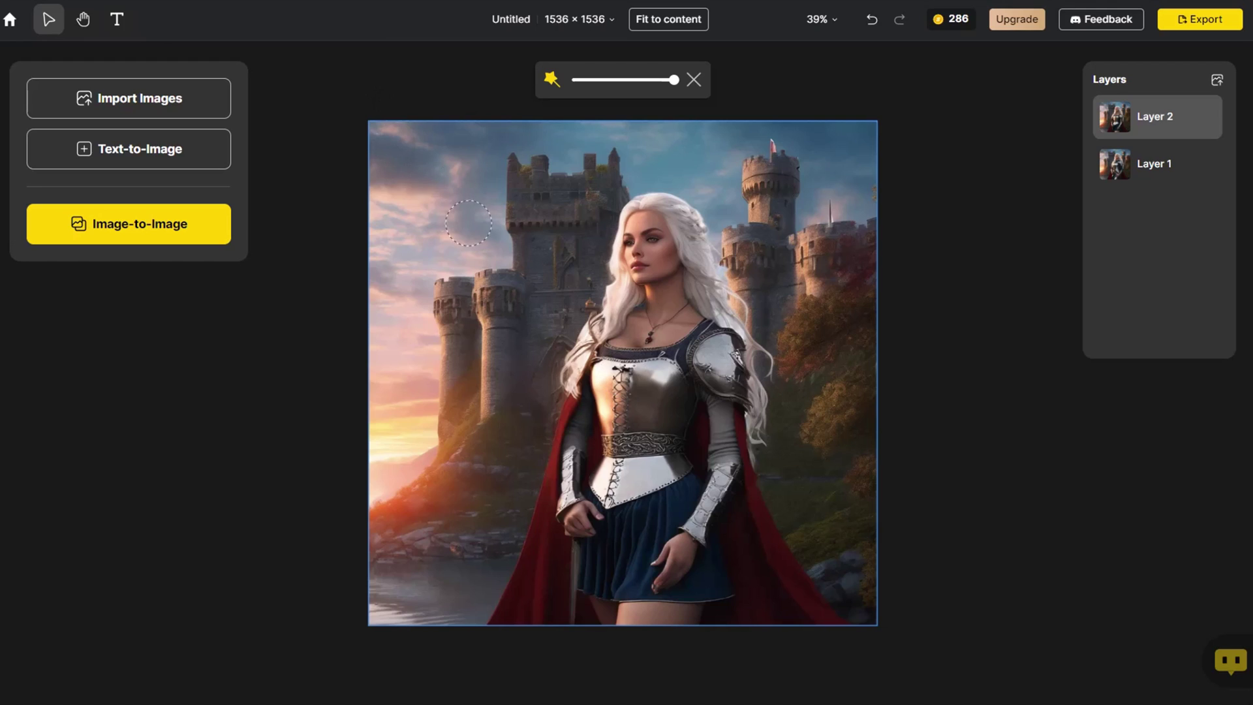
{"action": "mouse_move", "coordinate": [584, 356]}
{"action": "left_mouse_down"}
{"action": "mouse_move", "coordinate": [717, 357]}
{"action": "mouse_move", "coordinate": [726, 417]}
{"action": "mouse_move", "coordinate": [719, 486]}
{"action": "mouse_move", "coordinate": [701, 504]}
{"action": "mouse_move", "coordinate": [687, 399]}
{"action": "mouse_move", "coordinate": [588, 422]}
{"action": "mouse_move", "coordinate": [579, 481]}
{"action": "mouse_move", "coordinate": [664, 477]}
{"action": "mouse_move", "coordinate": [620, 415]}
{"action": "mouse_move", "coordinate": [638, 462]}
{"action": "mouse_move", "coordinate": [596, 569]}
{"action": "mouse_move", "coordinate": [643, 612]}
{"action": "mouse_move", "coordinate": [691, 618]}
{"action": "mouse_move", "coordinate": [716, 535]}
{"action": "mouse_move", "coordinate": [655, 511]}
{"action": "mouse_move", "coordinate": [620, 588]}
{"action": "left_mouse_up"}
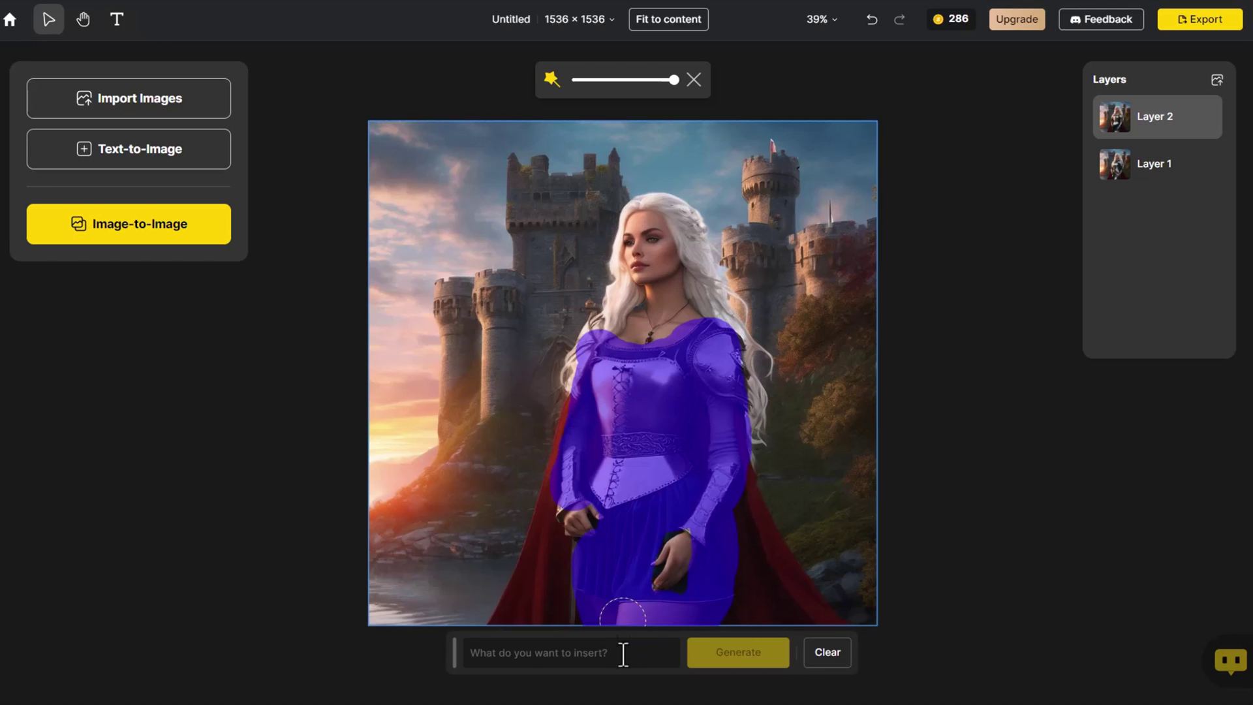
{"action": "left_click", "coordinate": [623, 654]}
{"action": "type", "text": "medieval-style top and"}
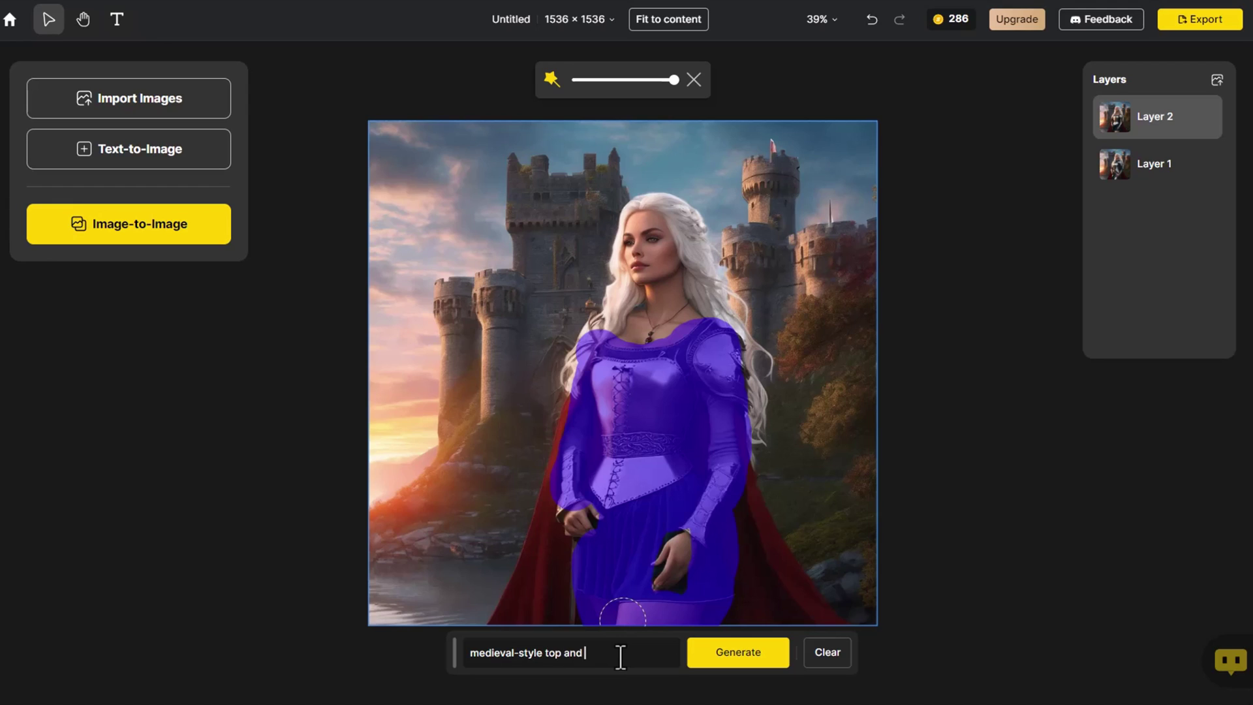
{"action": "type", "text": "pants"}
{"action": "left_click", "coordinate": [722, 659]}
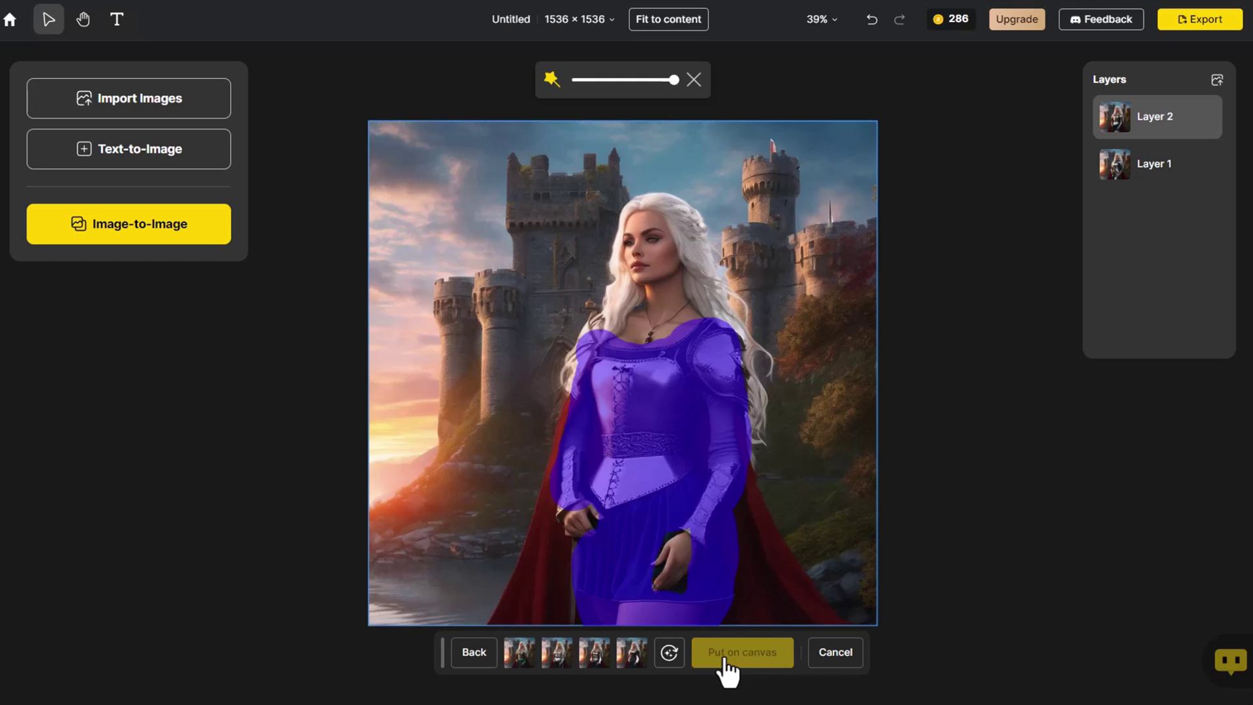
{"action": "left_click", "coordinate": [724, 658]}
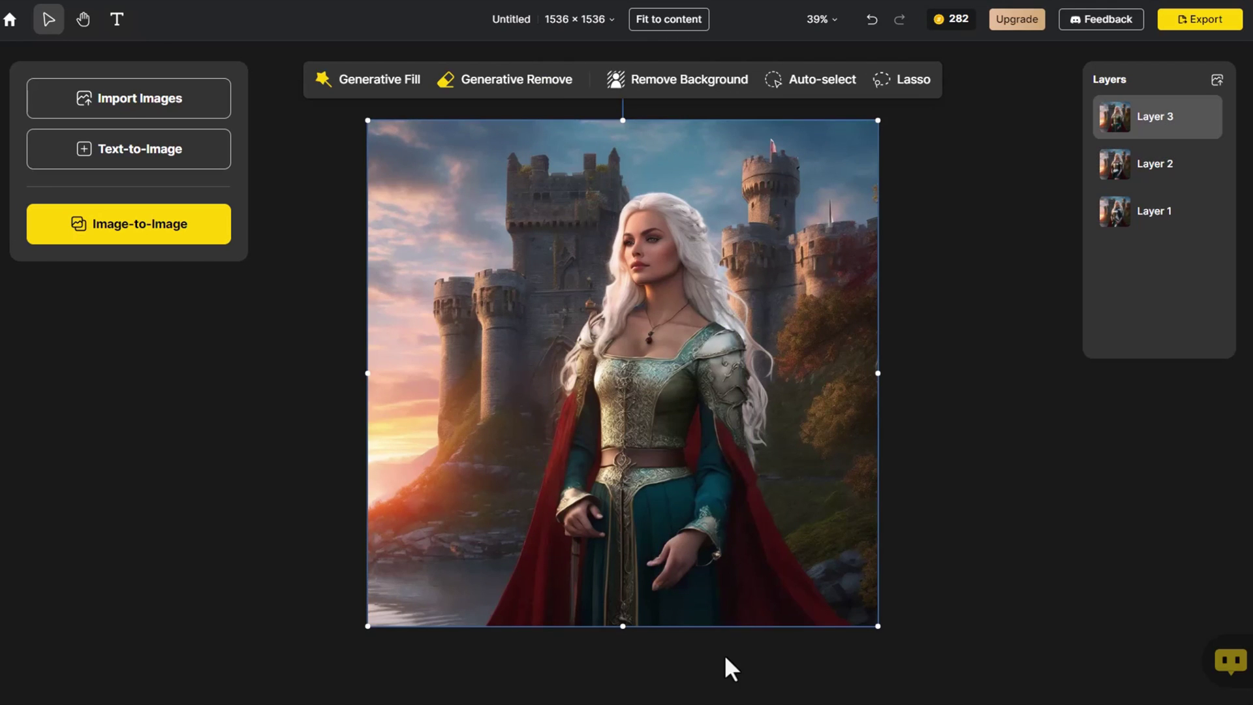
{"action": "left_click", "coordinate": [979, 569]}
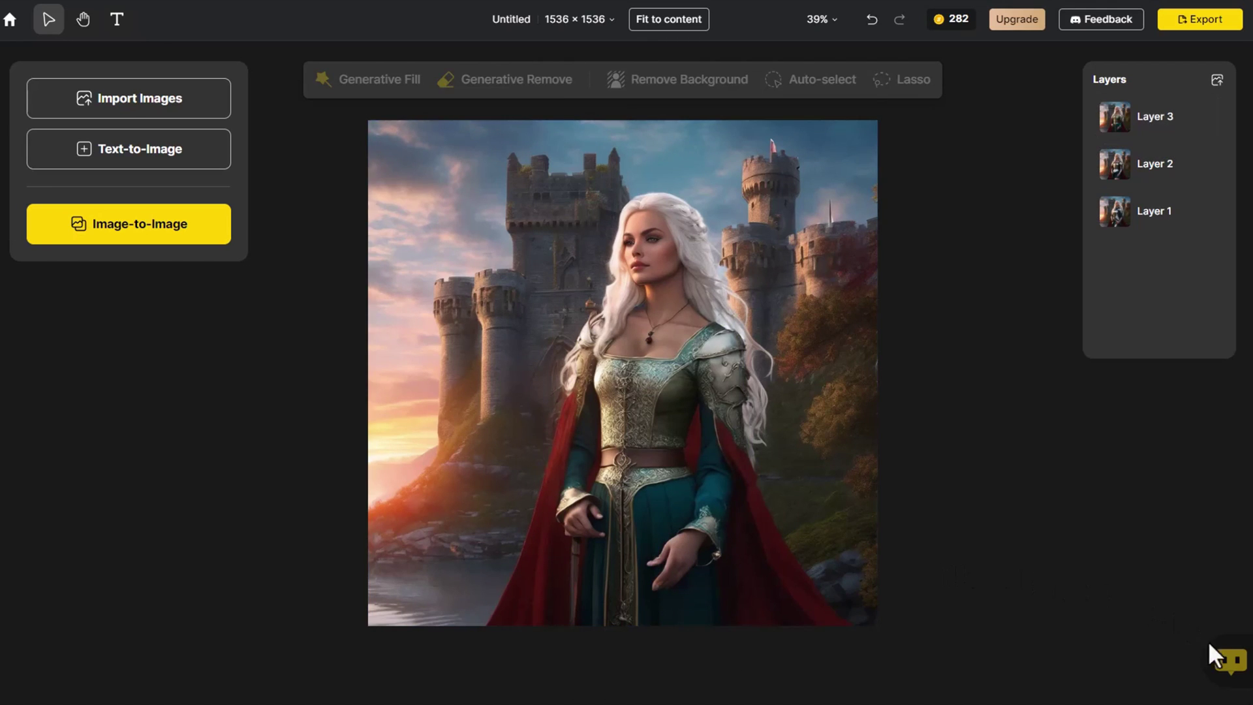
Ask the assistant for a long-haired medieval girl character and send its prompt to Text-to-Image
{"action": "left_click", "coordinate": [1221, 660]}
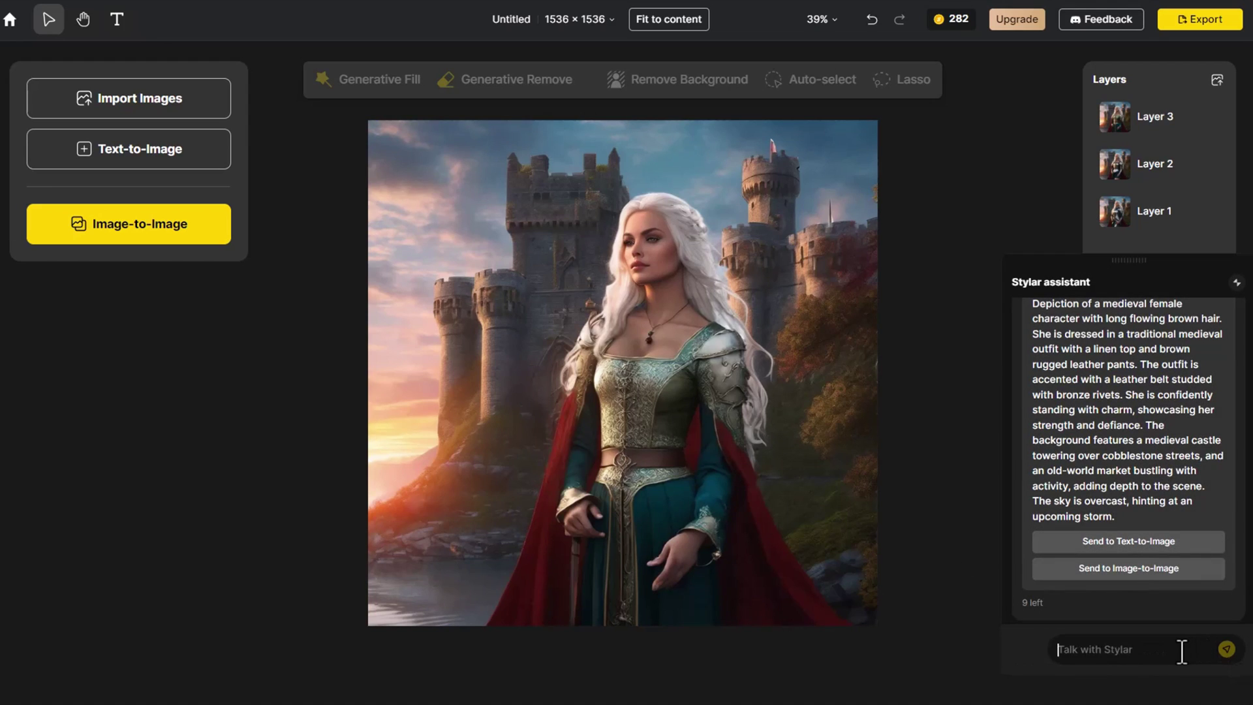
{"action": "type", "text": "I want to create"}
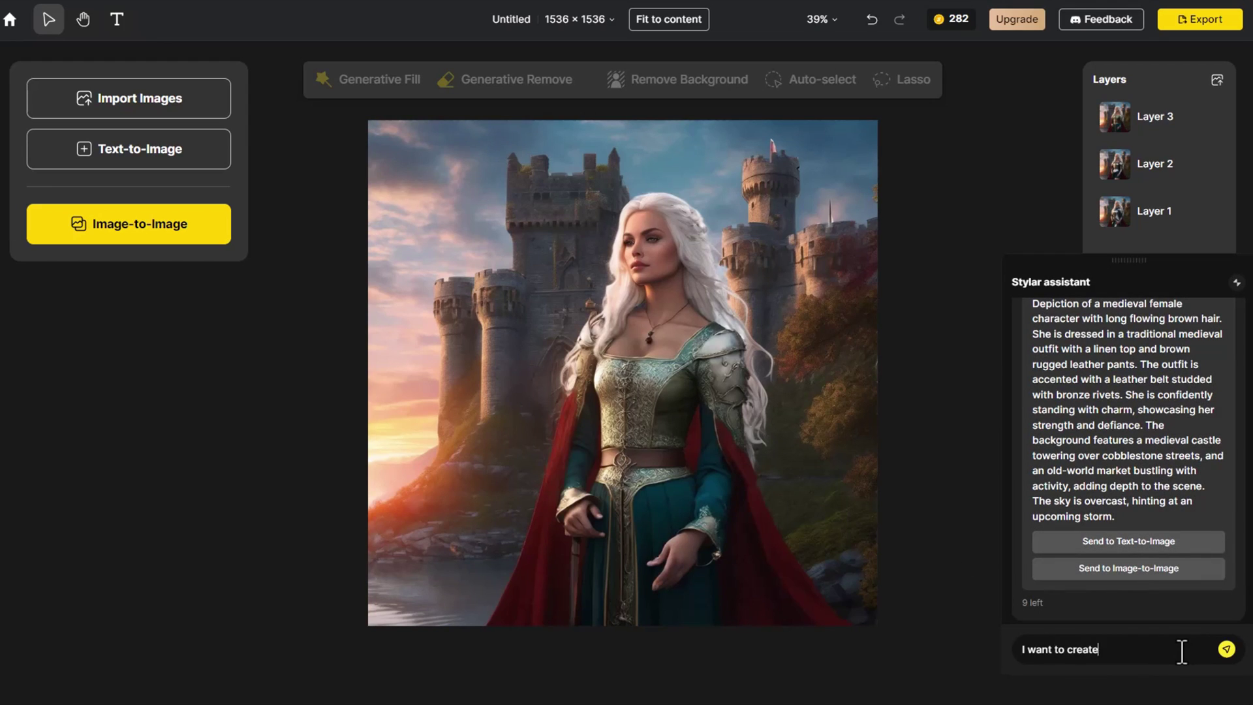
{"action": "type", "text": " a medieval-style female game character an"}
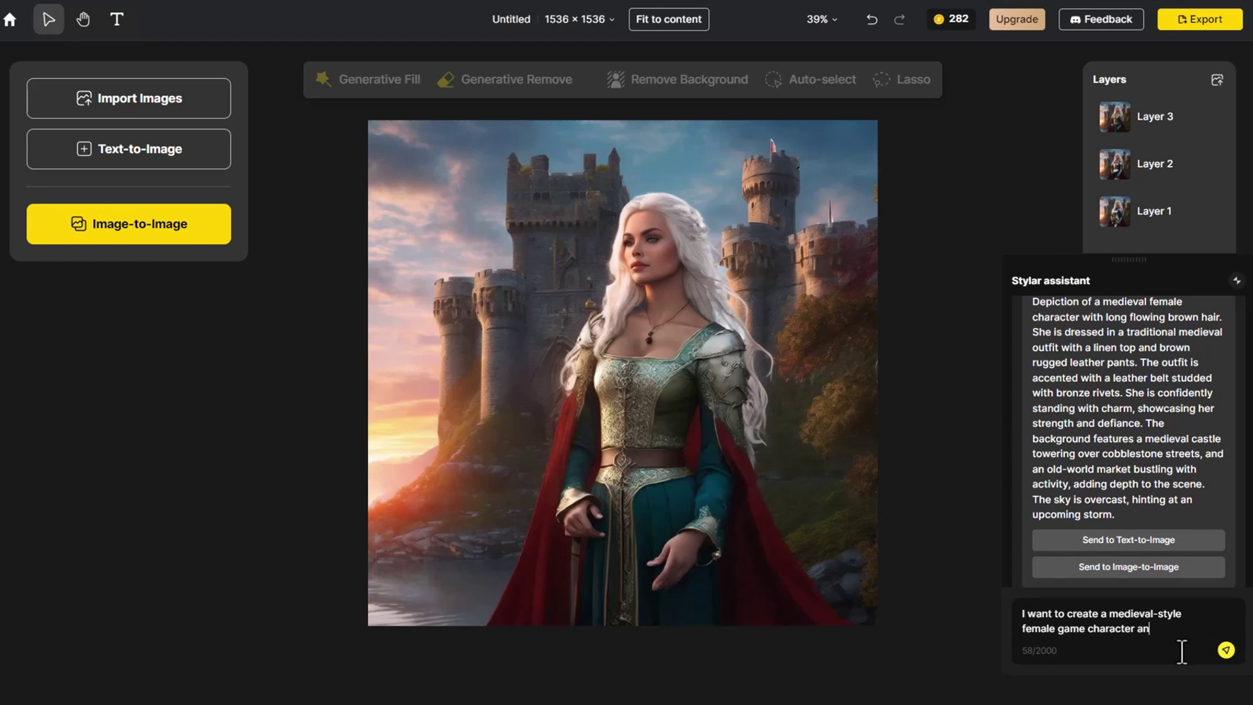
{"action": "type", "text": "d scene with a girl with l"}
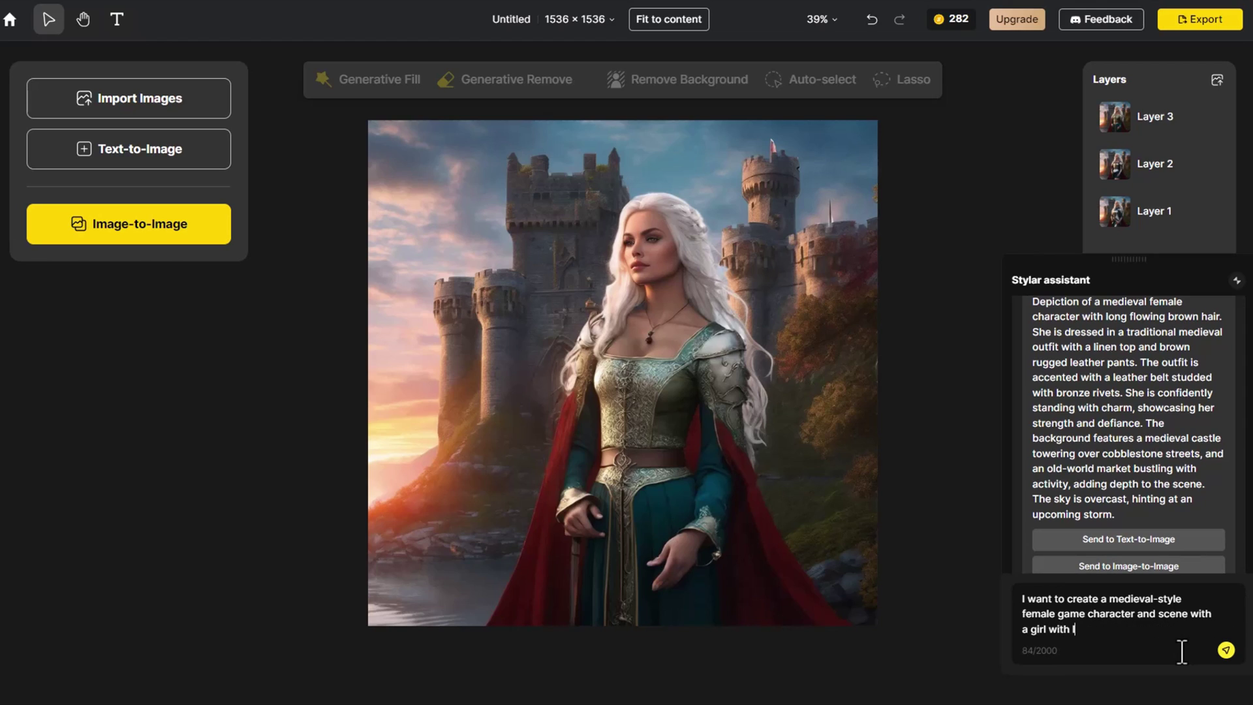
{"action": "type", "text": "ong brown haie"}
{"action": "type", "text": ",wear"}
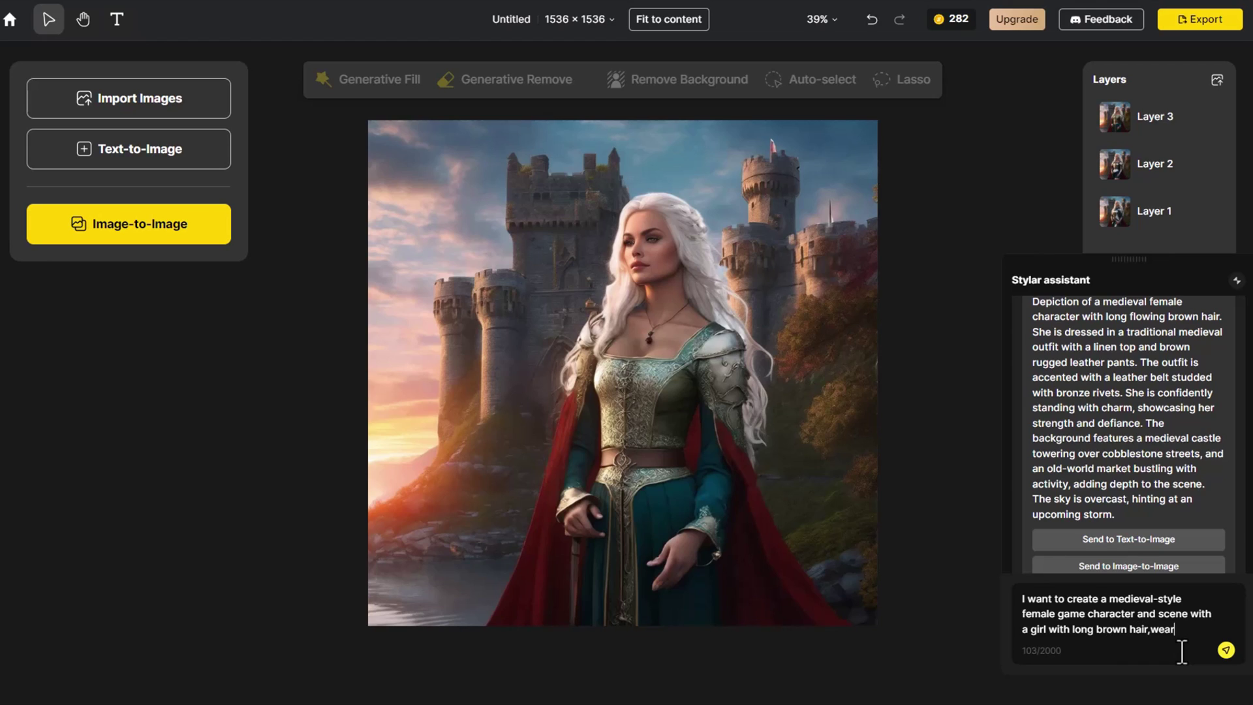
{"action": "type", "text": "ing a top and p"}
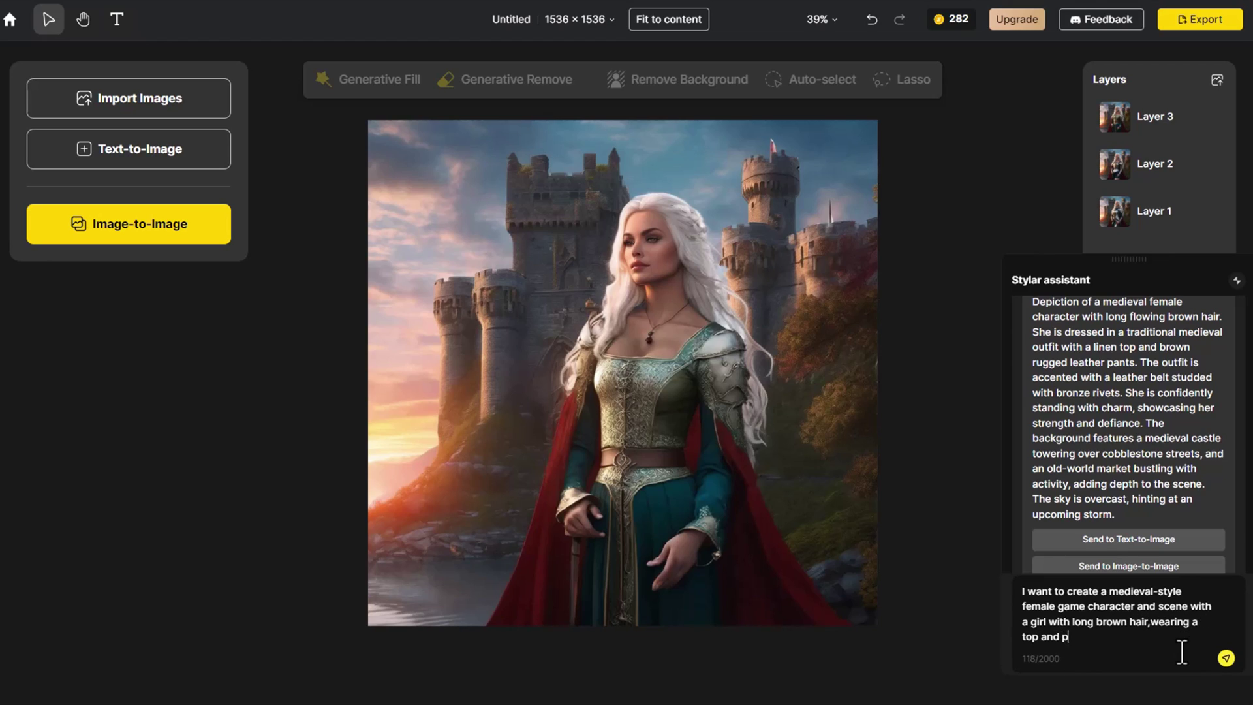
{"action": "type", "text": "ants"}
{"action": "left_click", "coordinate": [1226, 658]}
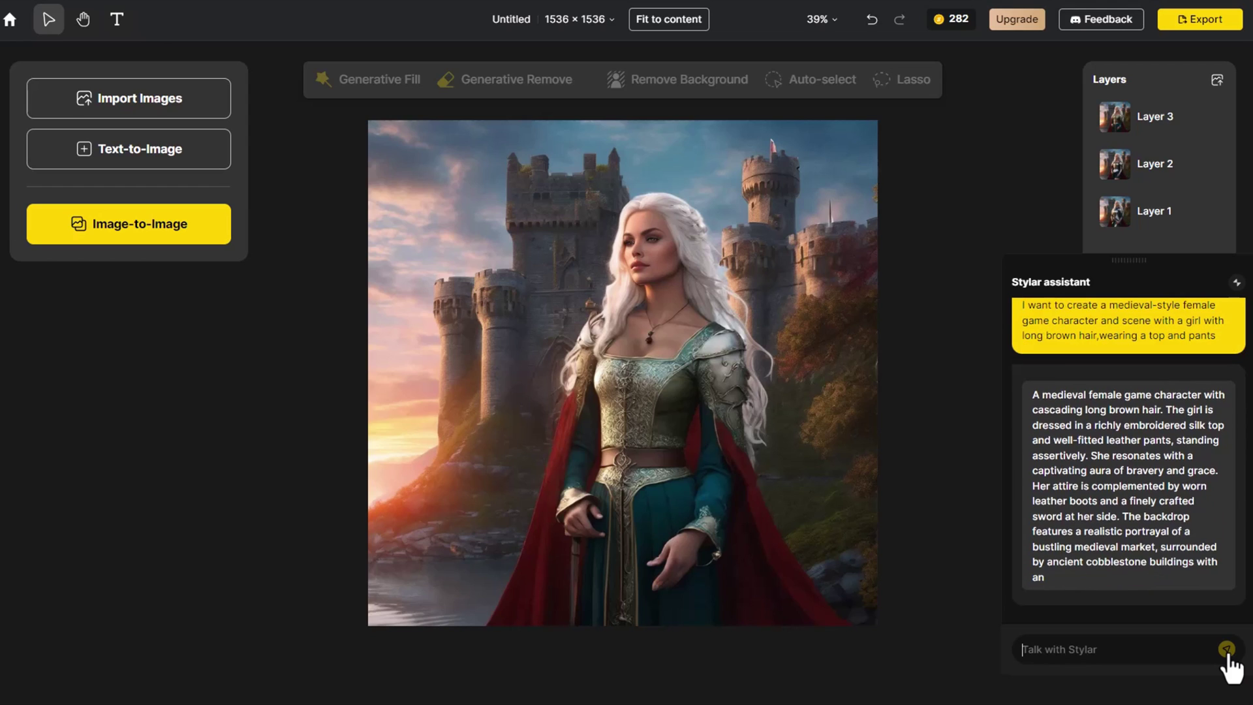
{"action": "left_click", "coordinate": [1167, 545]}
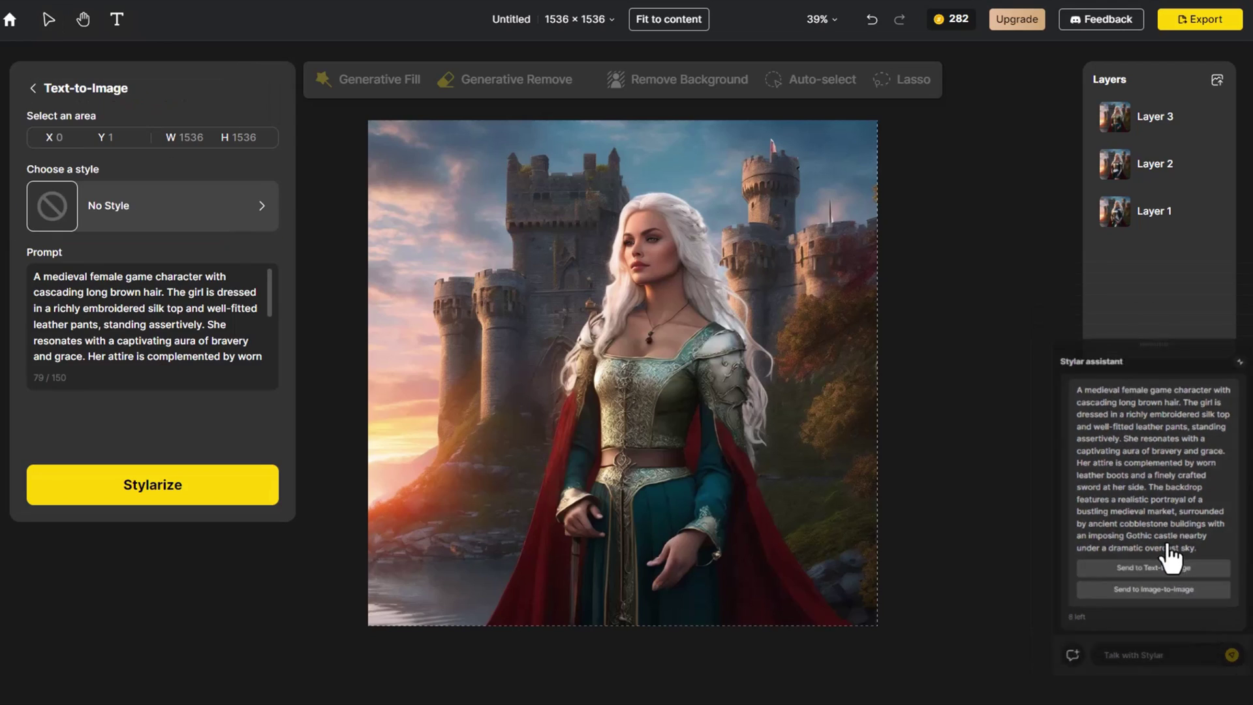
Choose the Everything Kawaii illustration style with style intensity 0.8
{"action": "left_click", "coordinate": [264, 215]}
{"action": "left_click", "coordinate": [125, 119]}
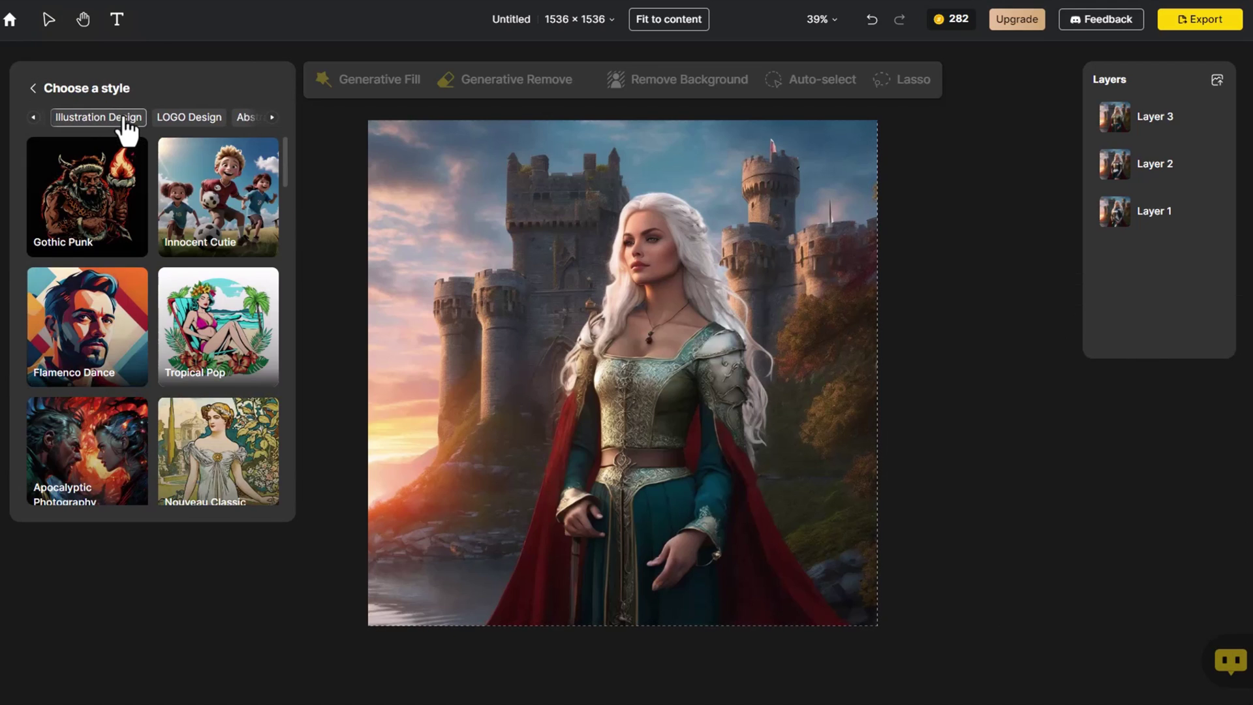
{"action": "scroll", "coordinate": [147, 183], "scroll_direction": "down", "scroll_amount": 5}
{"action": "scroll", "coordinate": [149, 191], "scroll_direction": "down", "scroll_amount": 5}
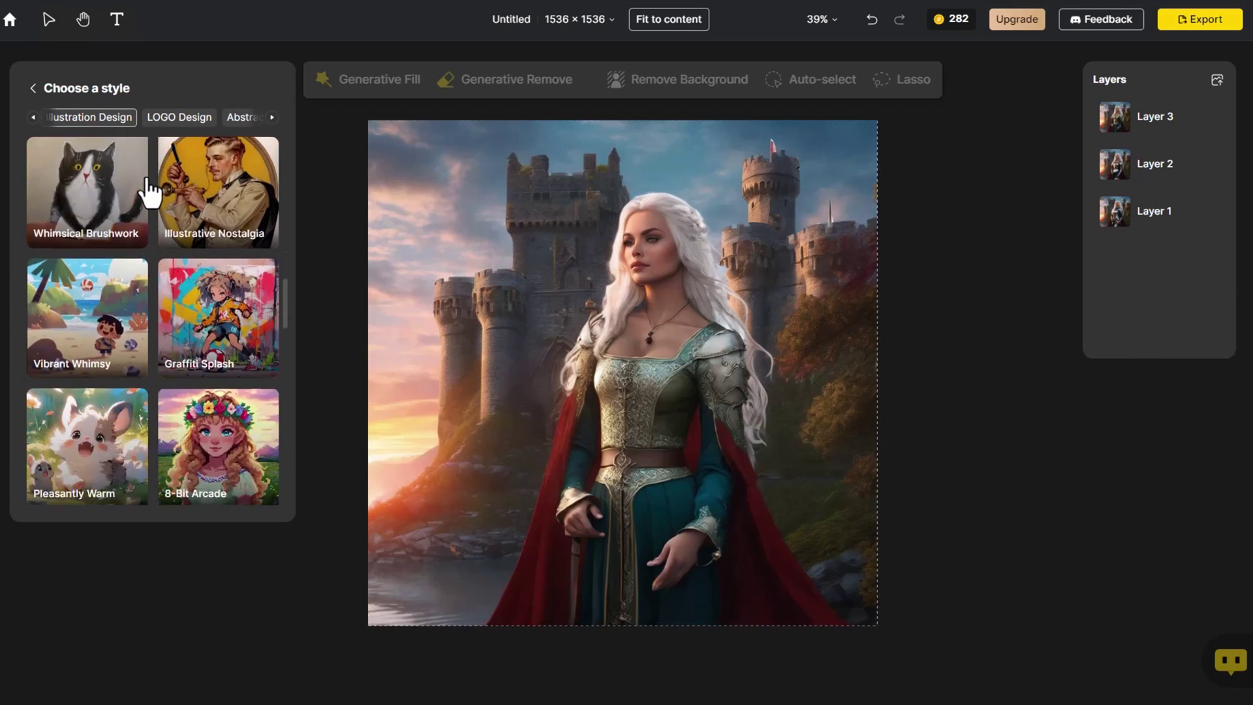
{"action": "left_click", "coordinate": [85, 325]}
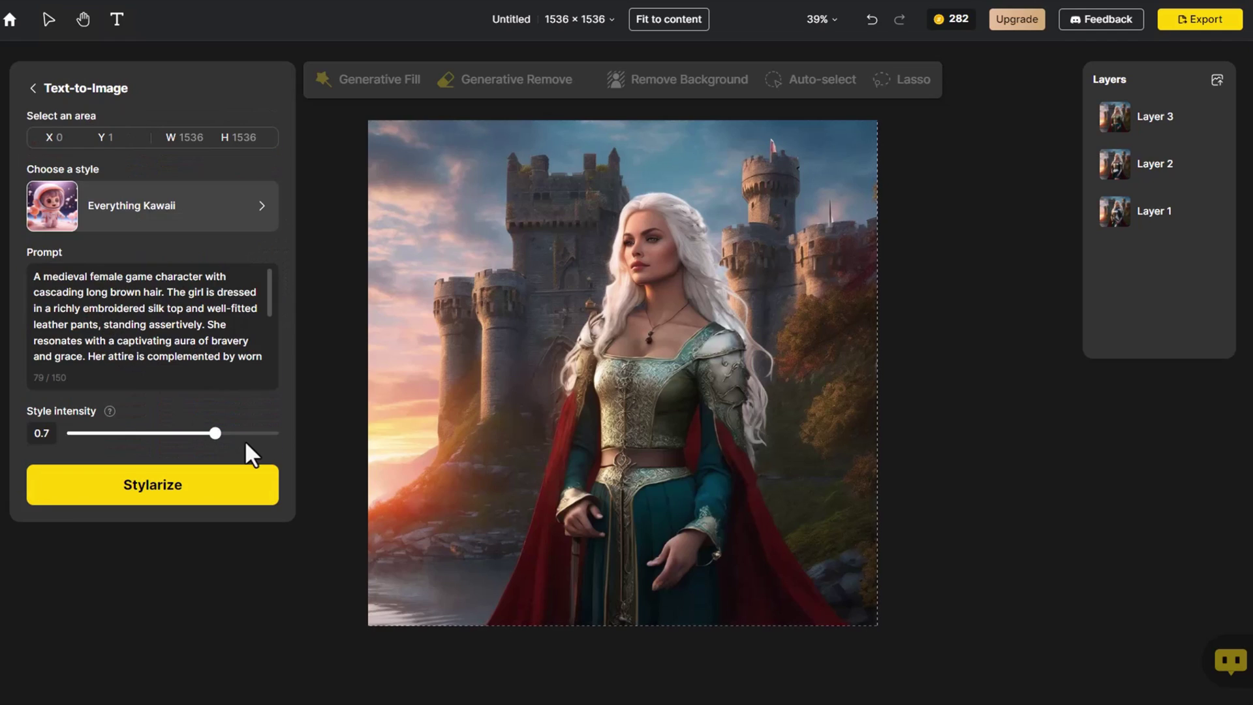
{"action": "left_click", "coordinate": [238, 433]}
Generate the kawaii images and place the third chibi swordswoman result as Layer 4
{"action": "left_click", "coordinate": [243, 487]}
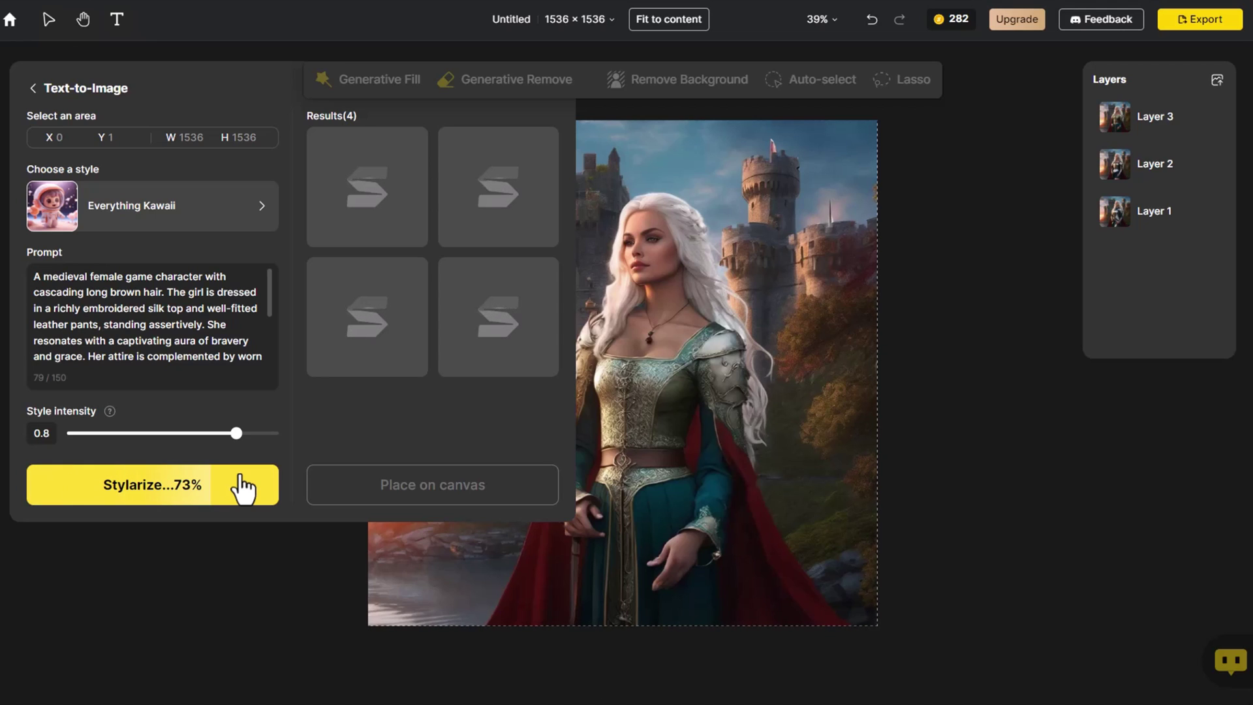
{"action": "mouse_move", "coordinate": [338, 359]}
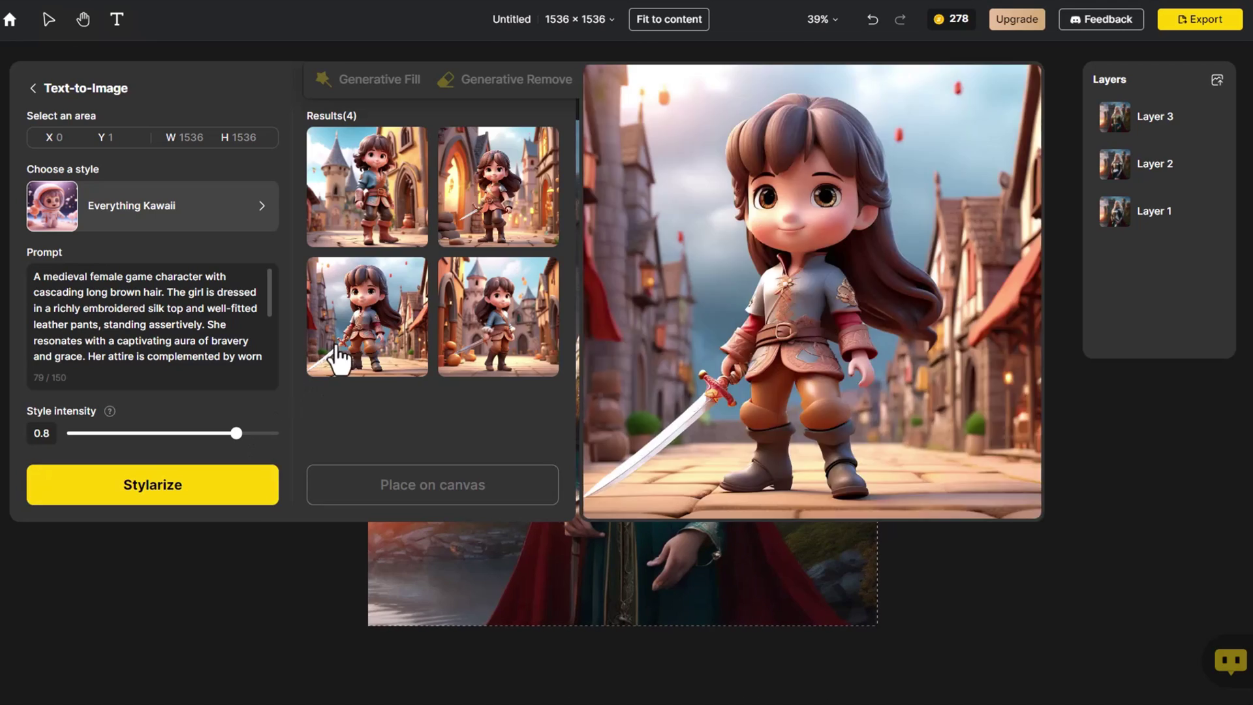
{"action": "left_click", "coordinate": [342, 358]}
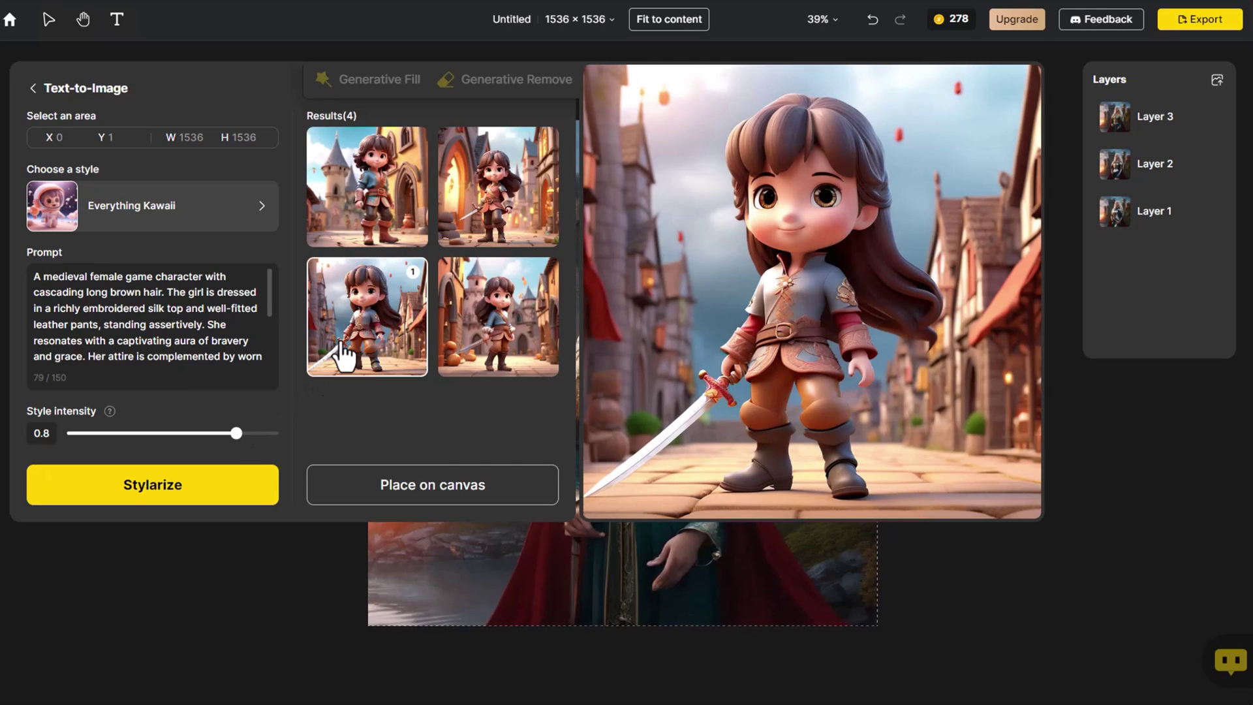
{"action": "left_click", "coordinate": [417, 486]}
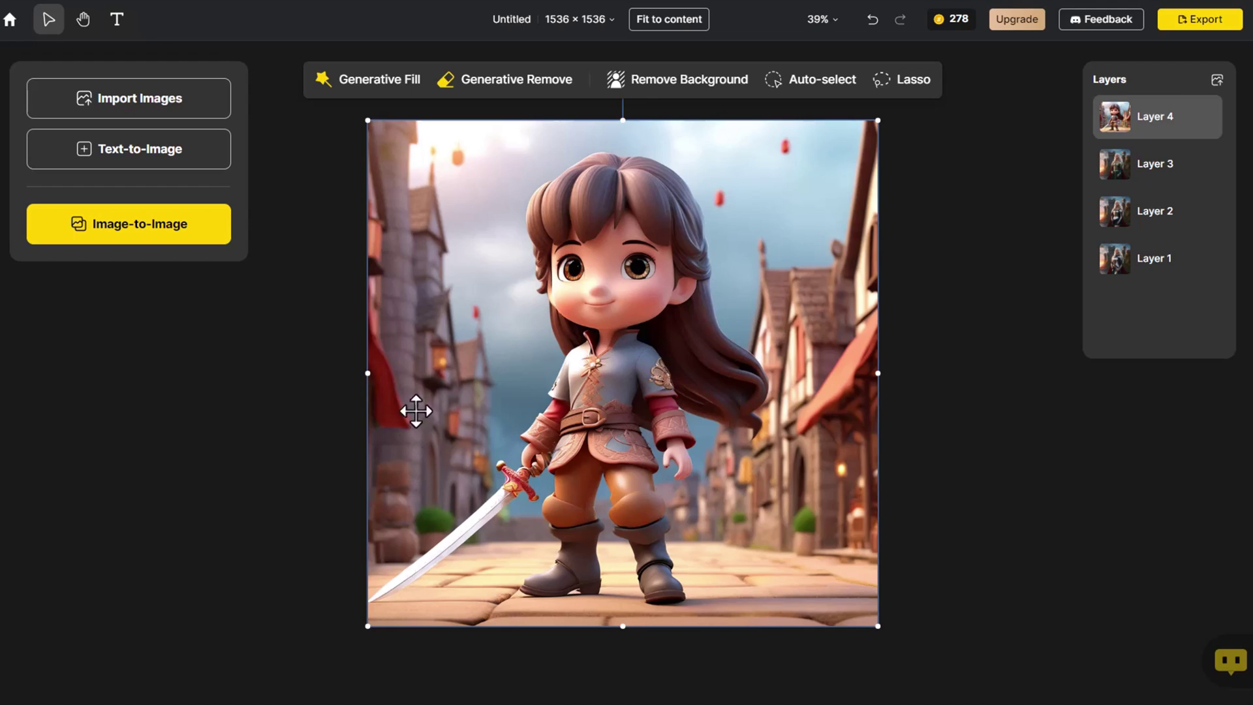
Generative-fill the girl's clothes from shirt to boots with 'red armor', placing the second variant
{"action": "left_click", "coordinate": [364, 92]}
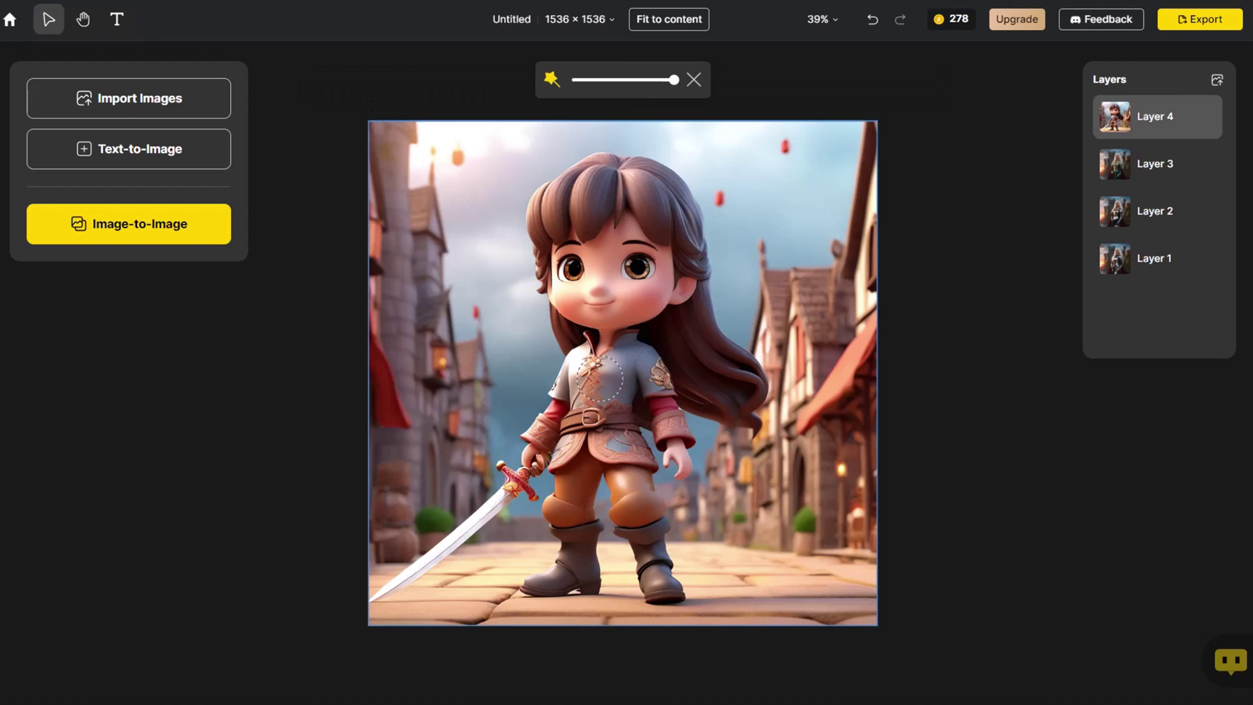
{"action": "mouse_move", "coordinate": [575, 356]}
{"action": "left_mouse_down"}
{"action": "mouse_move", "coordinate": [615, 368]}
{"action": "mouse_move", "coordinate": [632, 347]}
{"action": "mouse_move", "coordinate": [656, 404]}
{"action": "mouse_move", "coordinate": [574, 395]}
{"action": "mouse_move", "coordinate": [551, 428]}
{"action": "mouse_move", "coordinate": [567, 441]}
{"action": "mouse_move", "coordinate": [571, 538]}
{"action": "mouse_move", "coordinate": [549, 578]}
{"action": "mouse_move", "coordinate": [584, 537]}
{"action": "mouse_move", "coordinate": [598, 424]}
{"action": "mouse_move", "coordinate": [625, 437]}
{"action": "mouse_move", "coordinate": [659, 574]}
{"action": "mouse_move", "coordinate": [643, 502]}
{"action": "left_mouse_up"}
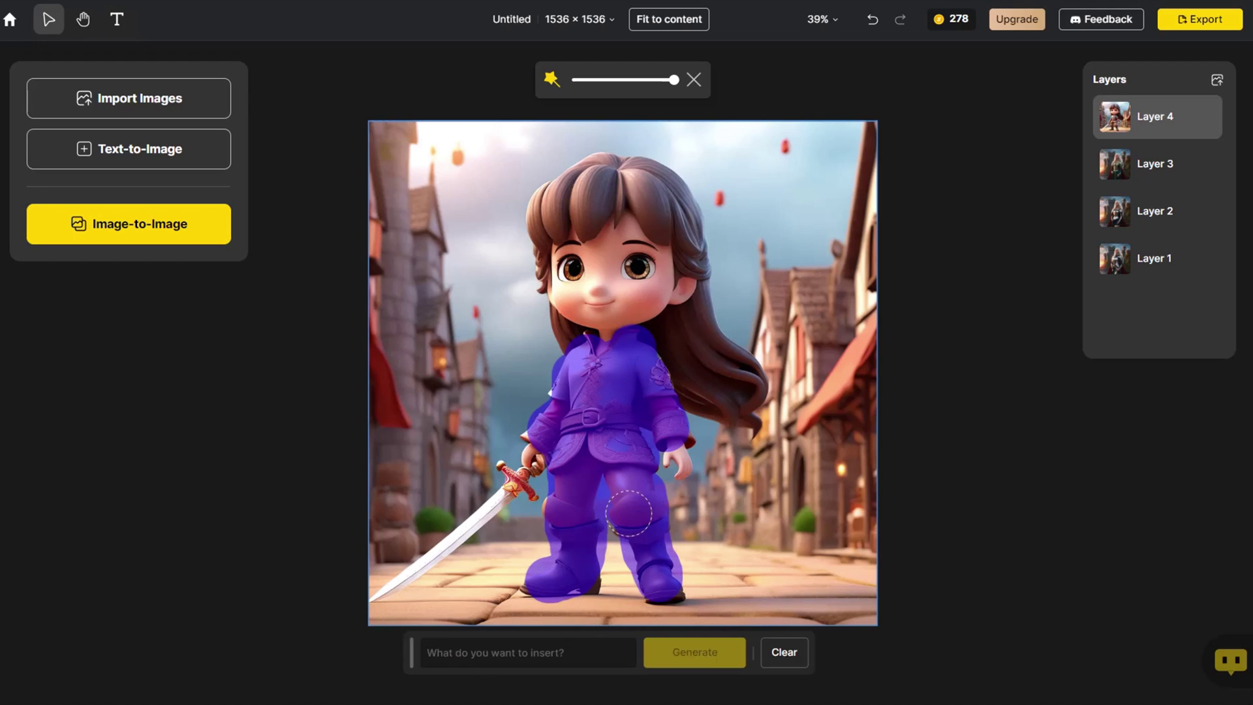
{"action": "type", "text": "red armor"}
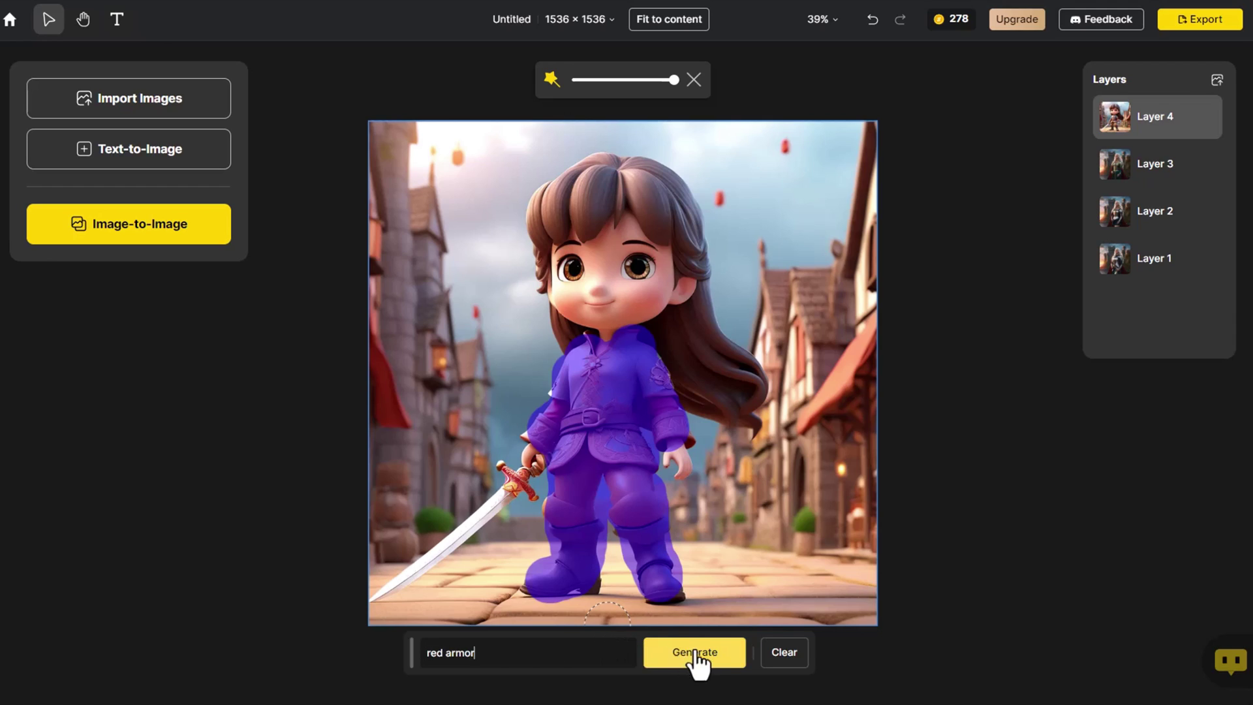
{"action": "left_click", "coordinate": [699, 660]}
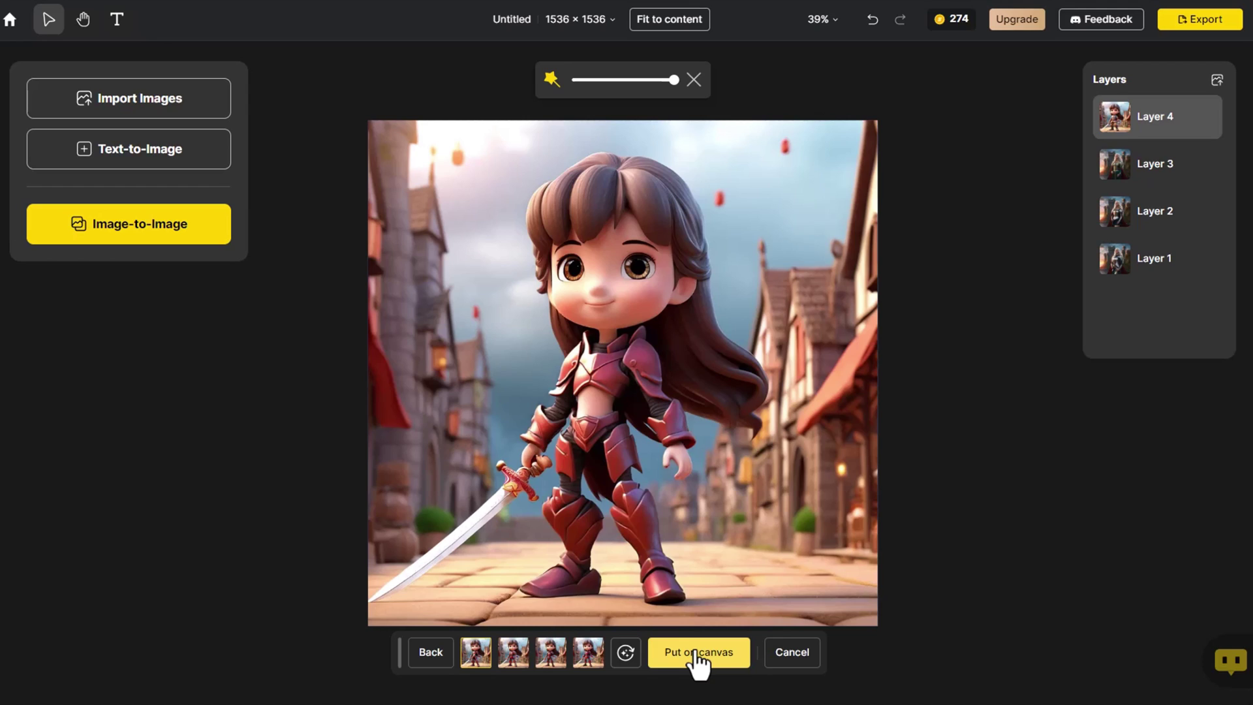
{"action": "left_click", "coordinate": [514, 656]}
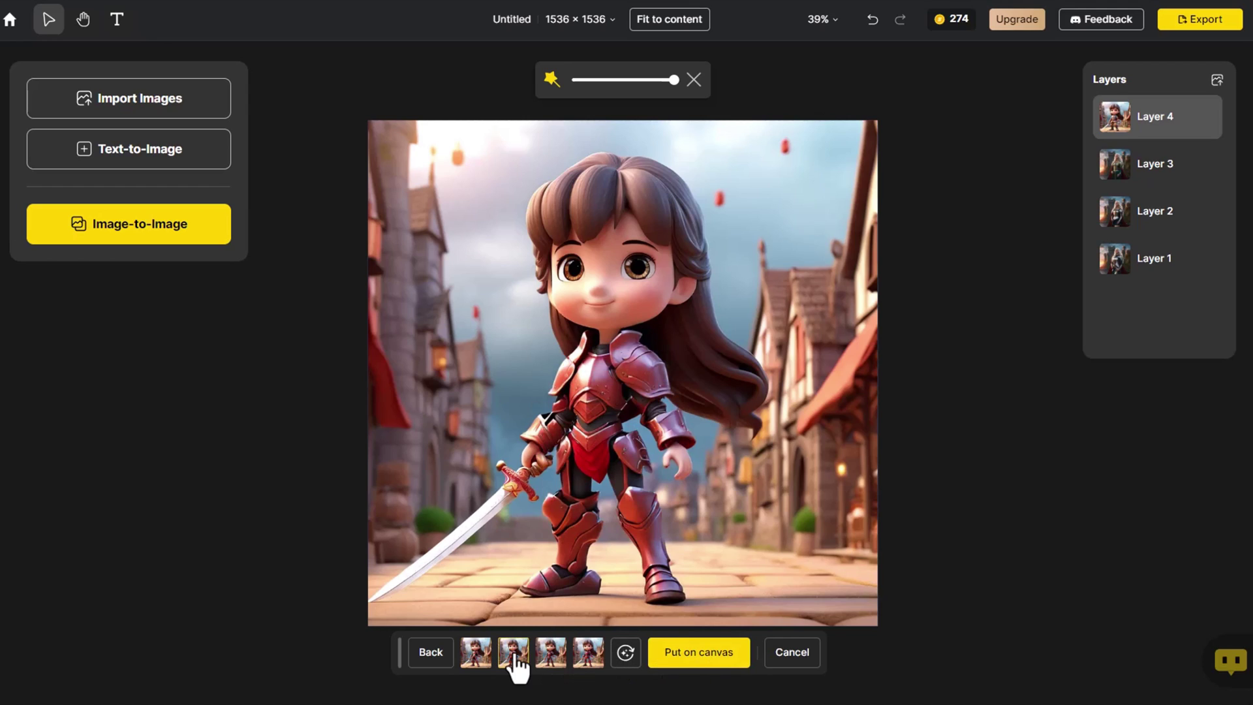
{"action": "left_click", "coordinate": [677, 662]}
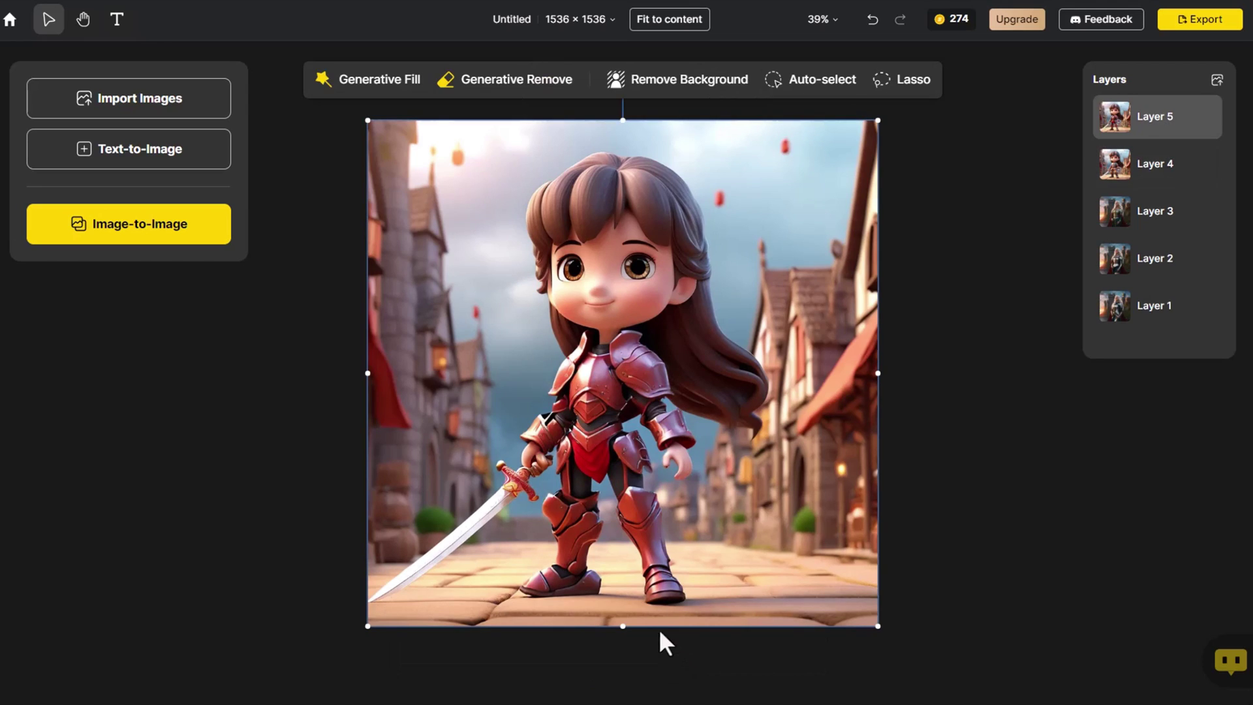
{"action": "left_click", "coordinate": [401, 78]}
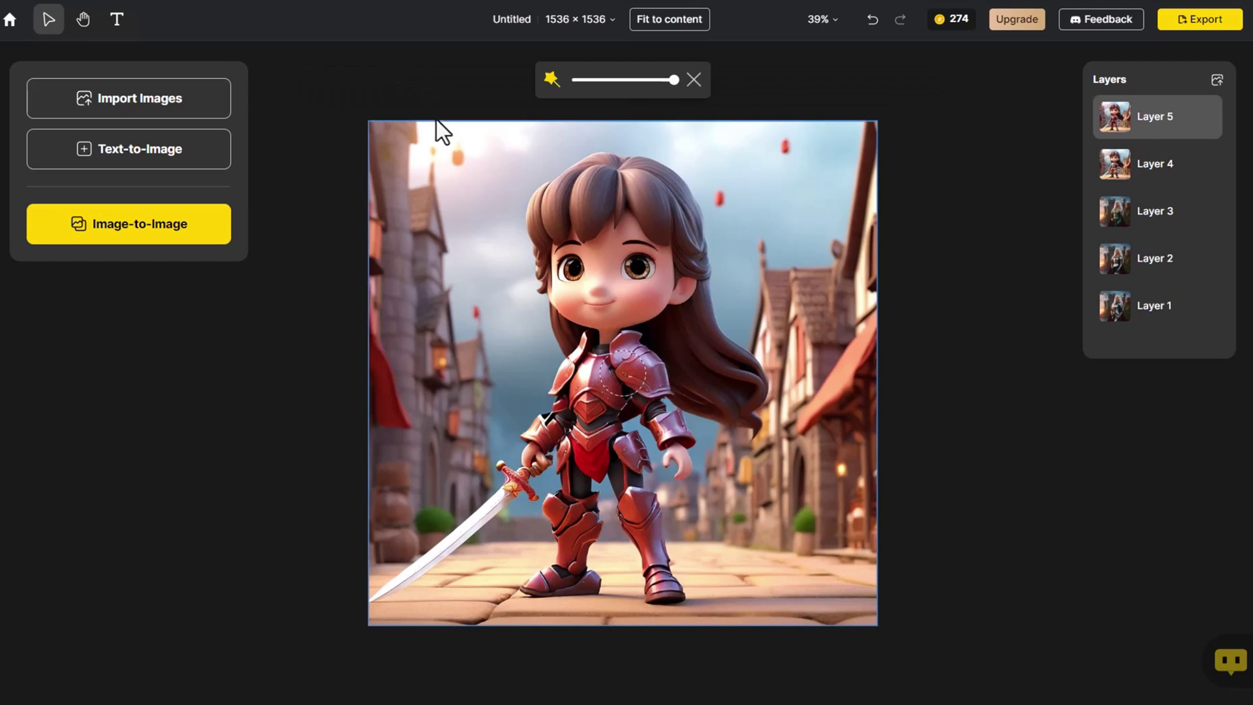
Generative-fill the armour with 'blue top and short pleated skirt', placing the second result
{"action": "mouse_move", "coordinate": [563, 347]}
{"action": "left_mouse_down"}
{"action": "mouse_move", "coordinate": [630, 359]}
{"action": "mouse_move", "coordinate": [666, 432]}
{"action": "mouse_move", "coordinate": [580, 398]}
{"action": "mouse_move", "coordinate": [551, 435]}
{"action": "mouse_move", "coordinate": [573, 452]}
{"action": "mouse_move", "coordinate": [623, 451]}
{"action": "mouse_move", "coordinate": [663, 584]}
{"action": "left_mouse_up"}
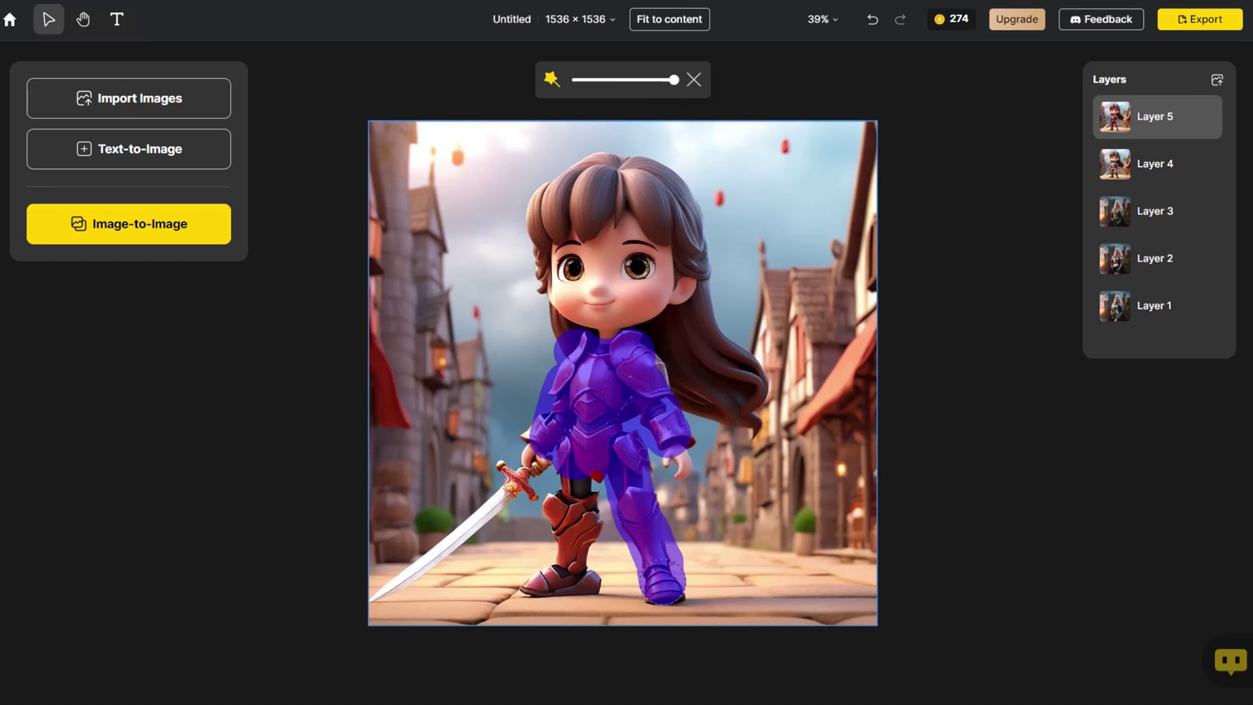
{"action": "mouse_move", "coordinate": [582, 450]}
{"action": "left_mouse_down"}
{"action": "mouse_move", "coordinate": [570, 512]}
{"action": "mouse_move", "coordinate": [573, 573]}
{"action": "mouse_move", "coordinate": [544, 582]}
{"action": "left_mouse_up"}
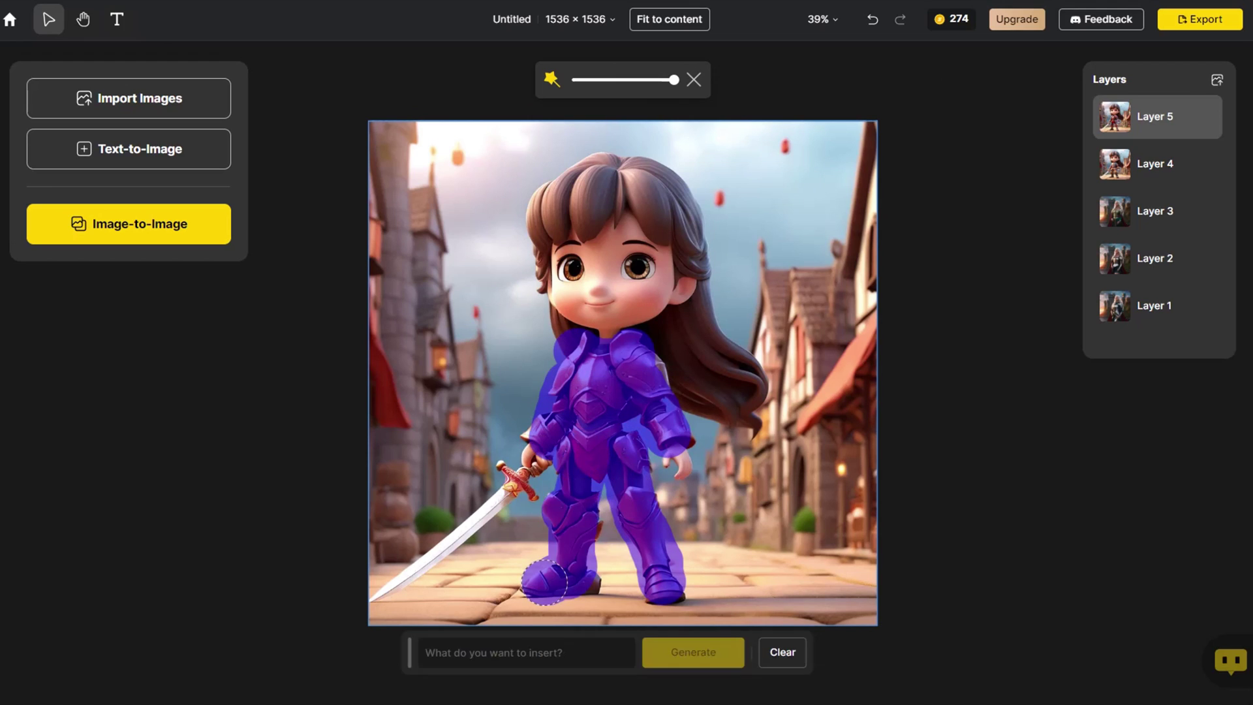
{"action": "left_click", "coordinate": [562, 655]}
{"action": "type", "text": "bl"}
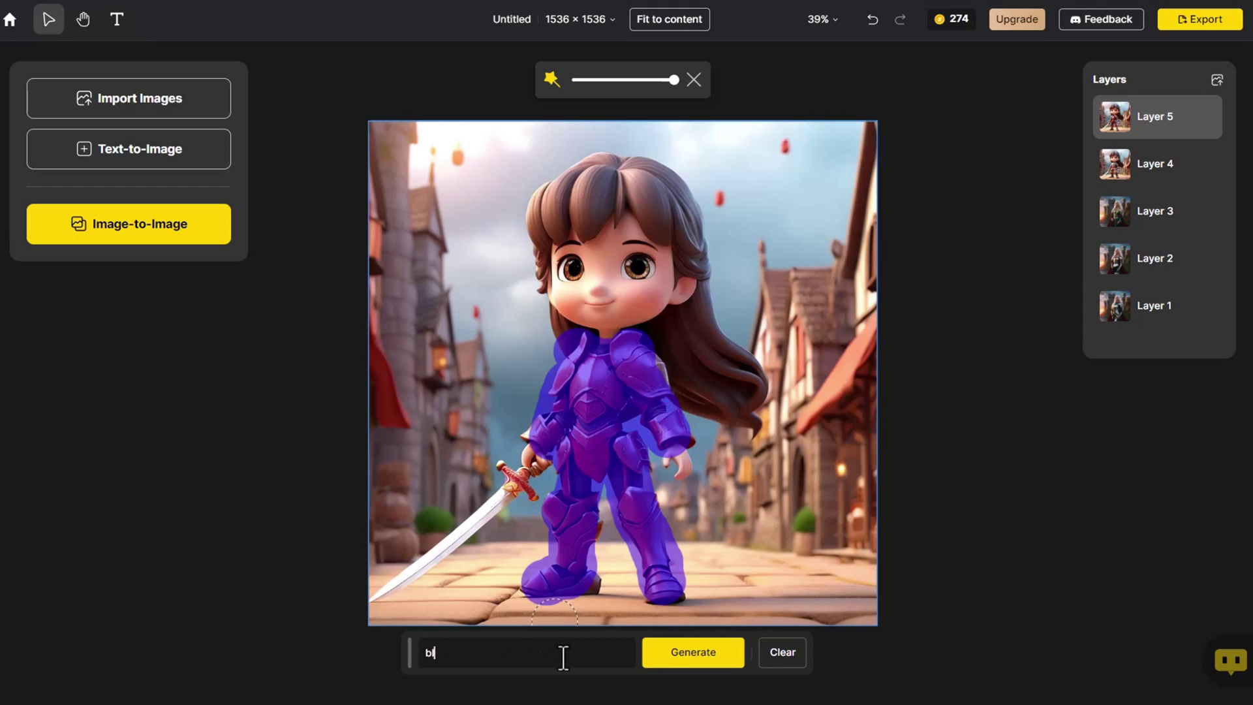
{"action": "type", "text": "ue top and short pleated skirt"}
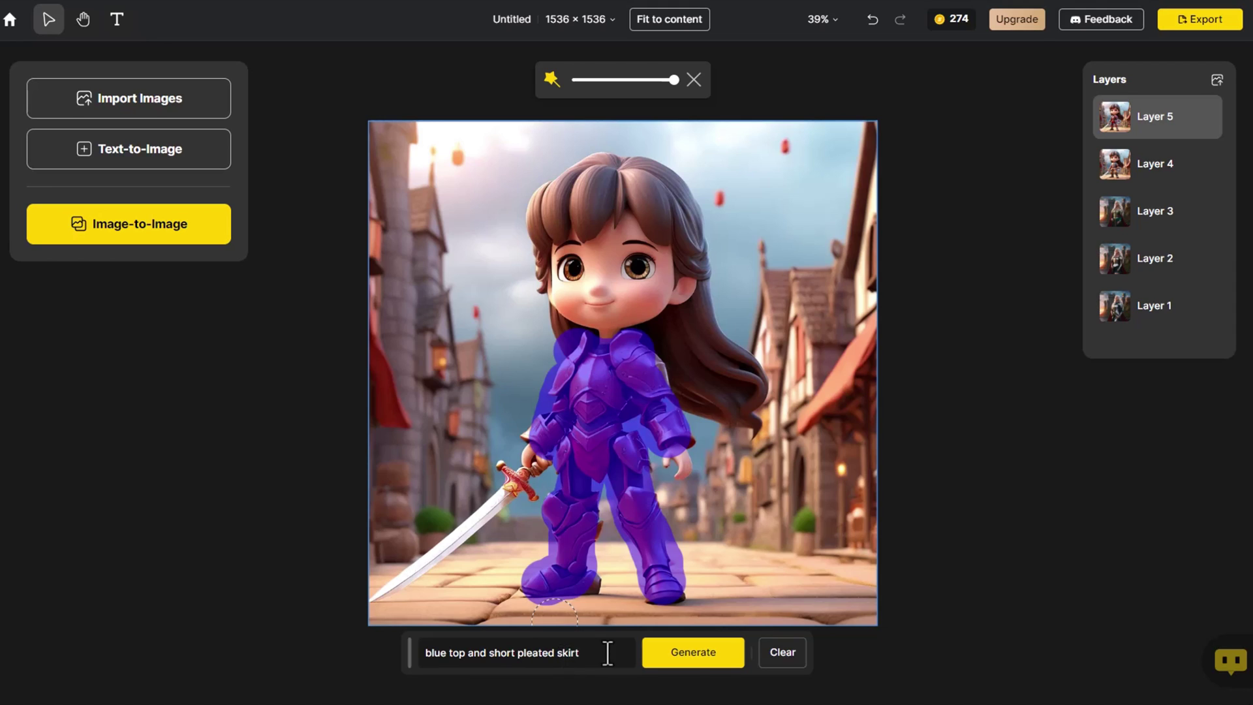
{"action": "left_click", "coordinate": [683, 654]}
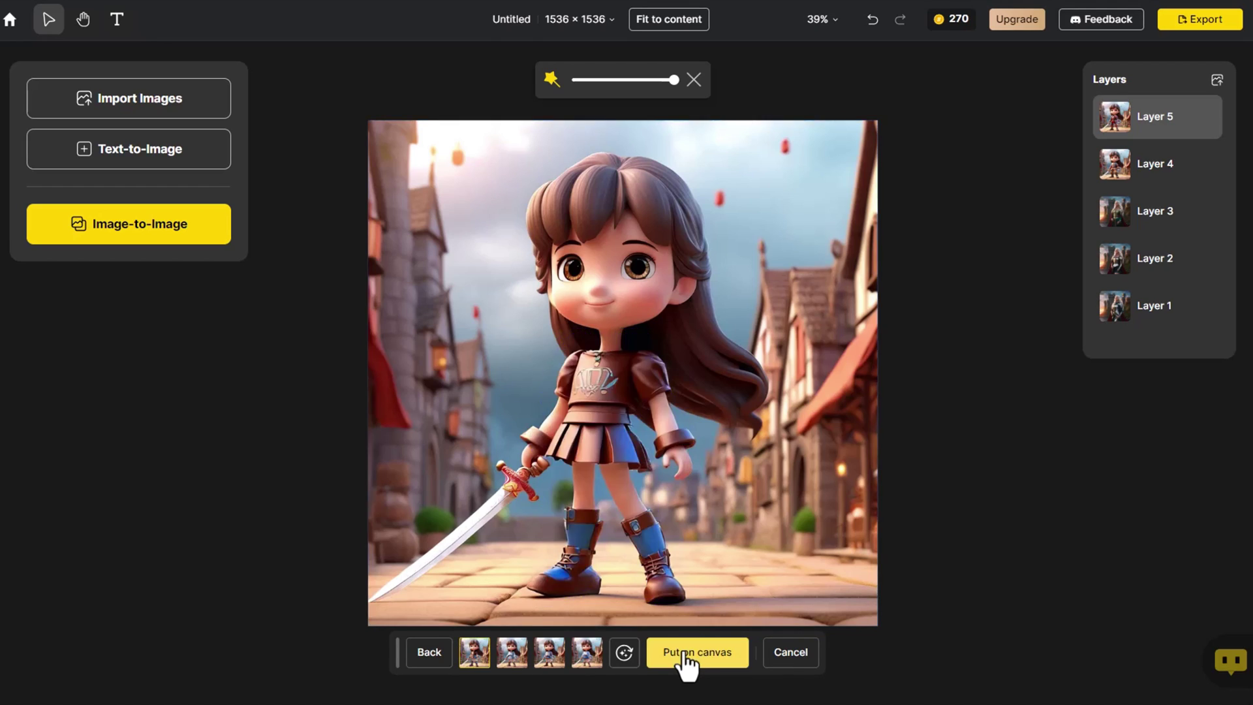
{"action": "left_click", "coordinate": [513, 656]}
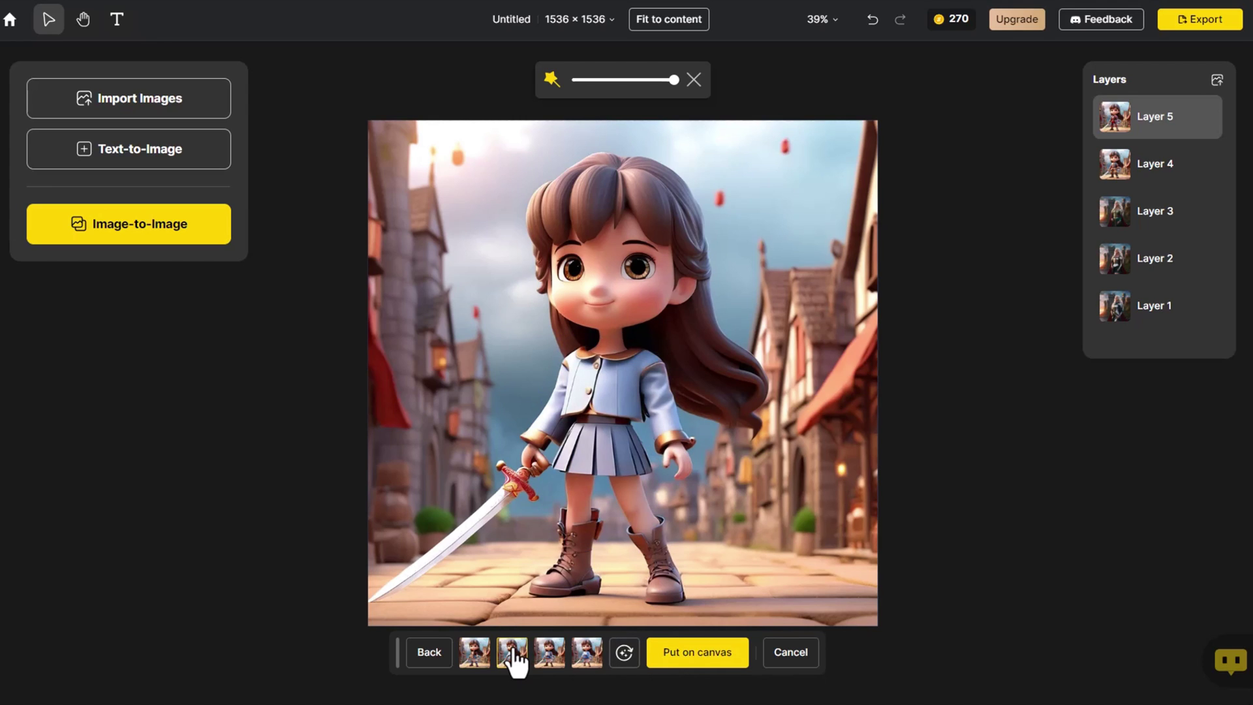
{"action": "left_click", "coordinate": [697, 652]}
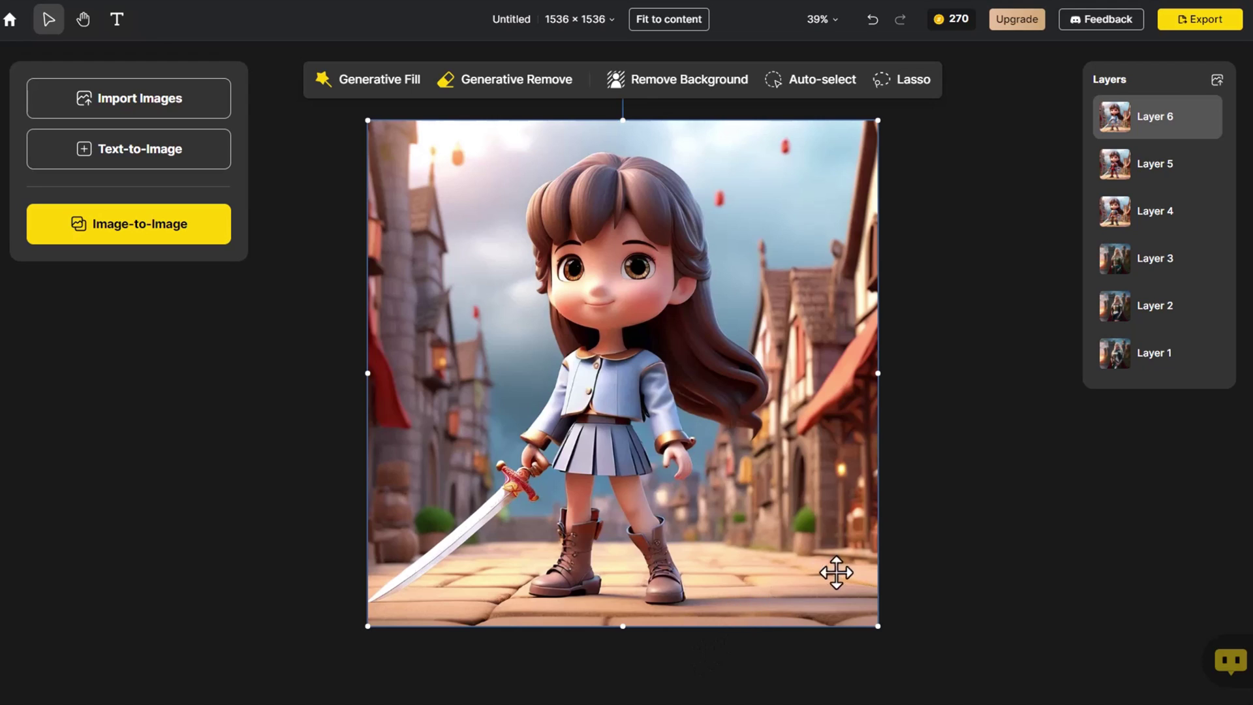
{"action": "left_click", "coordinate": [910, 530]}
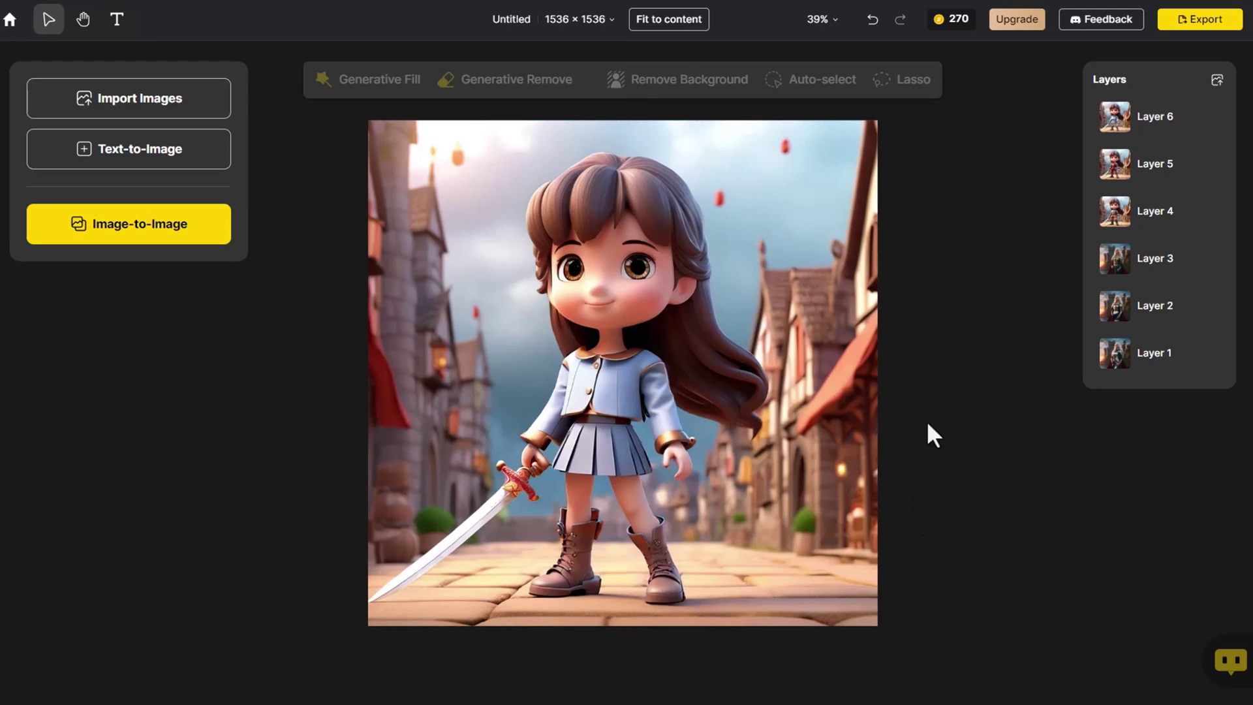
{"action": "left_click", "coordinate": [1182, 119]}
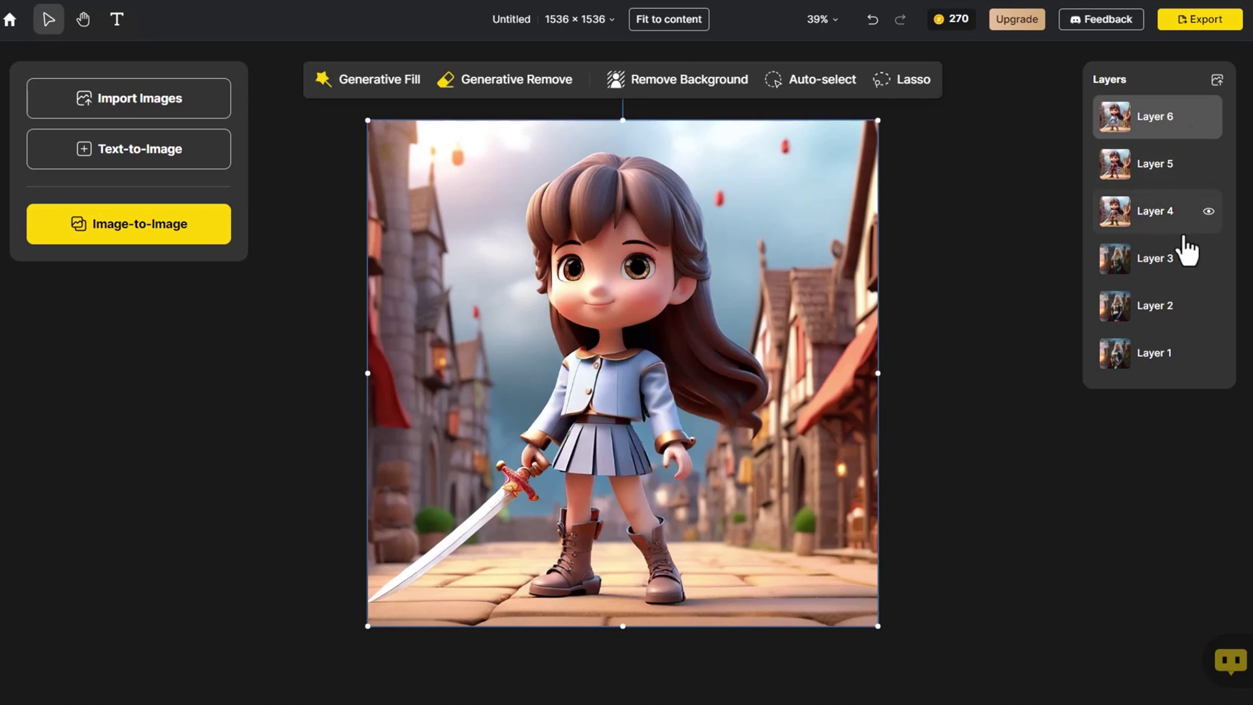
{"action": "left_click", "coordinate": [1184, 306], "text": "shift"}
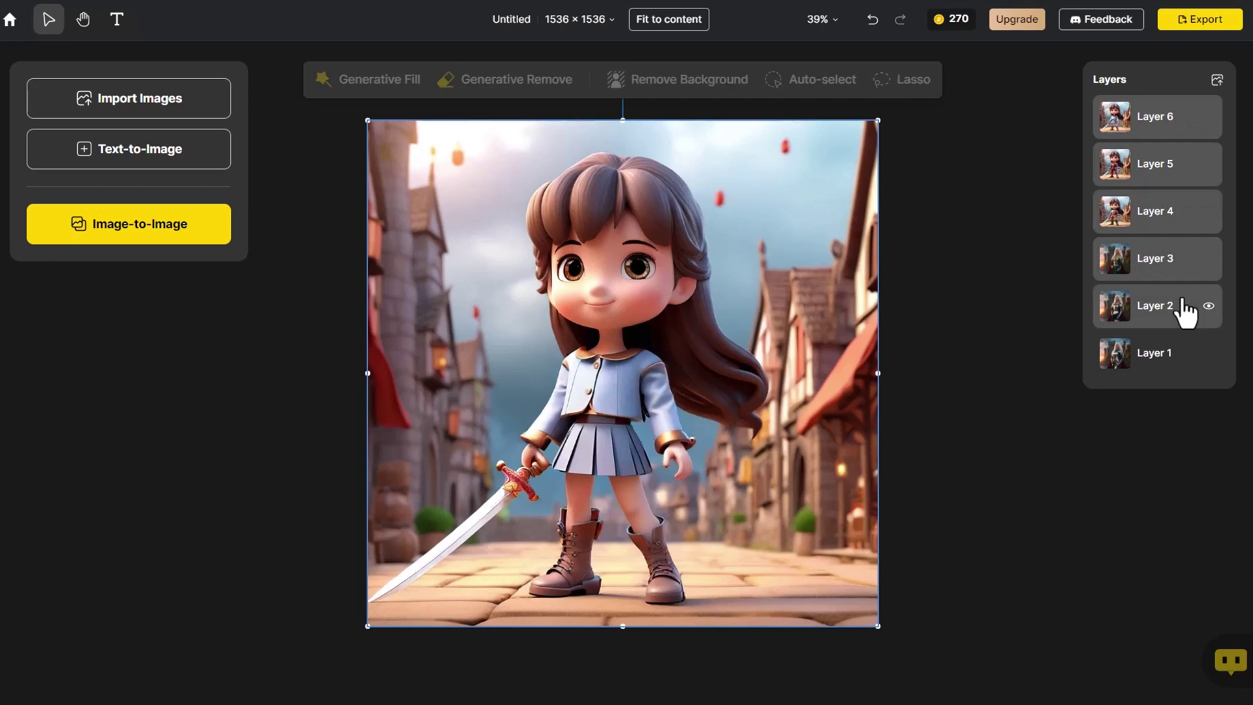
{"action": "right_click", "coordinate": [1185, 307]}
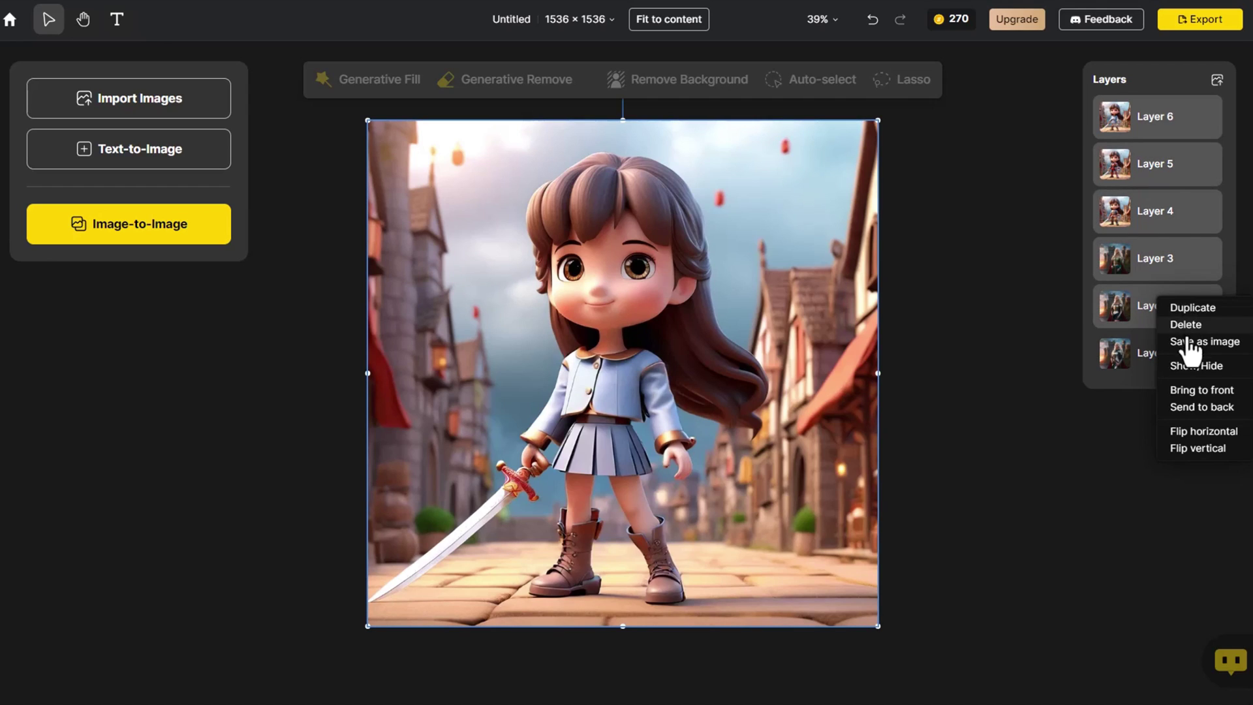
{"action": "left_click", "coordinate": [1195, 366]}
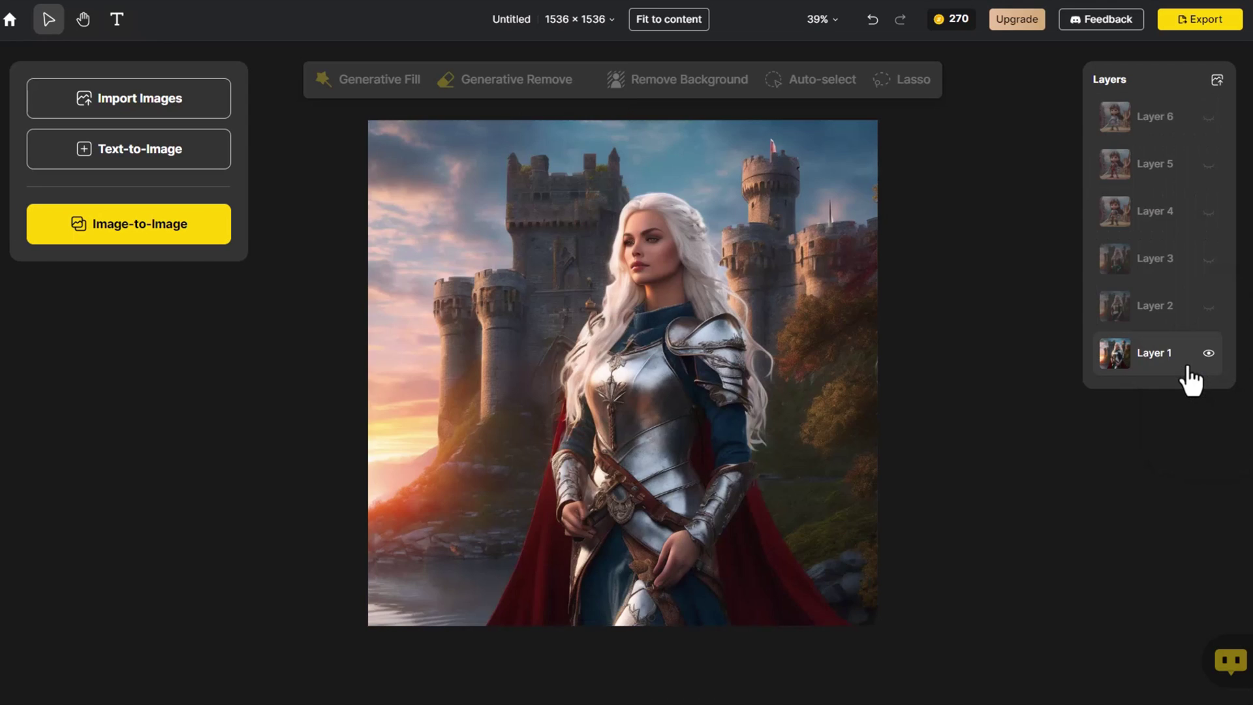
{"action": "left_click", "coordinate": [1208, 308]}
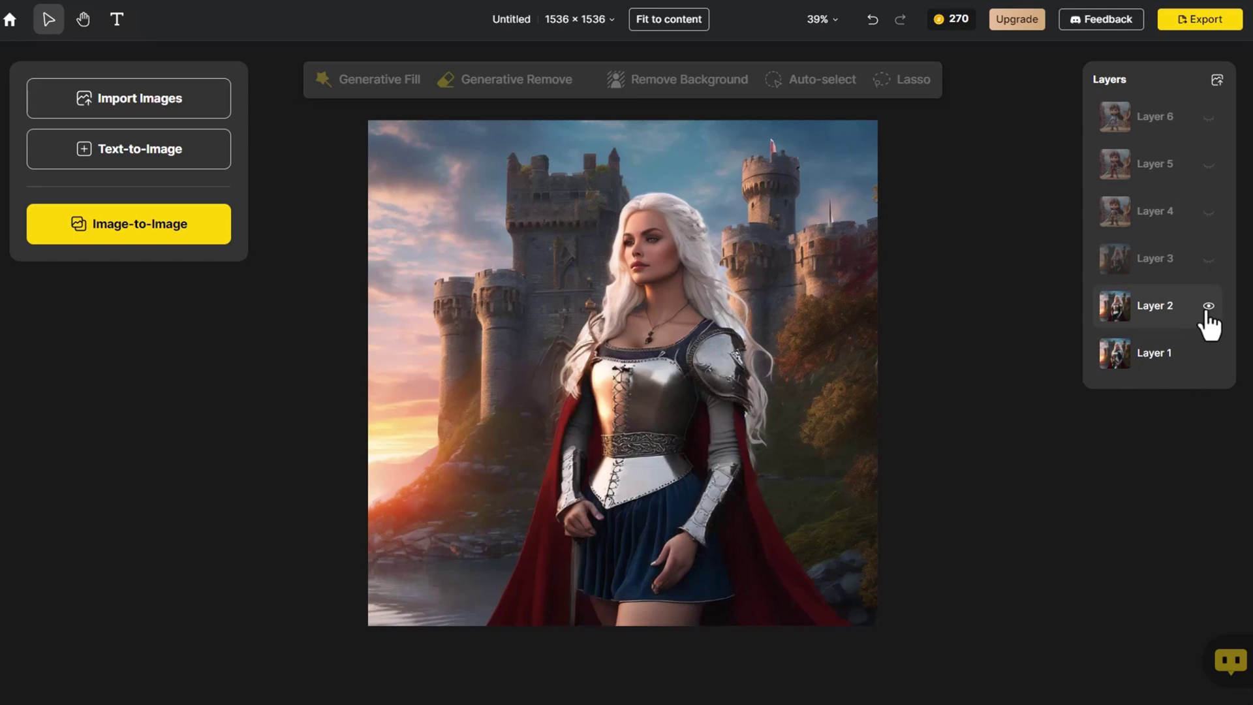
{"action": "left_click", "coordinate": [1208, 261]}
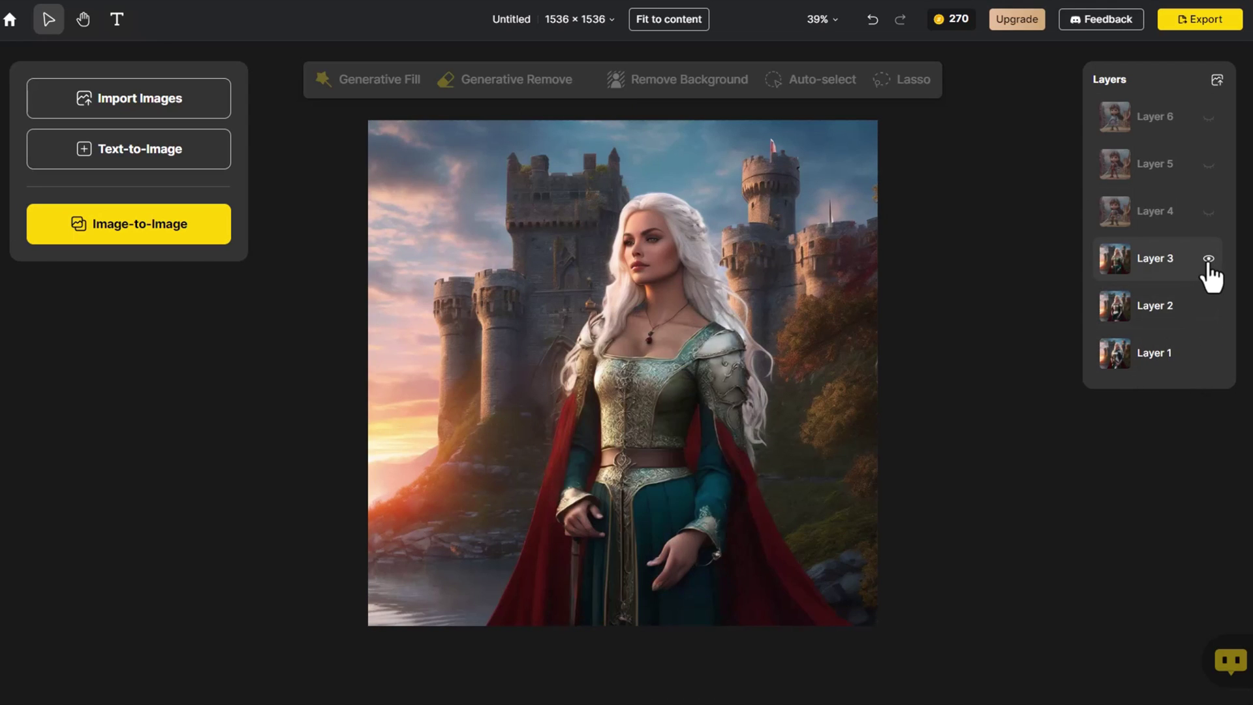
{"action": "left_click", "coordinate": [1208, 215]}
{"action": "left_click", "coordinate": [1208, 165]}
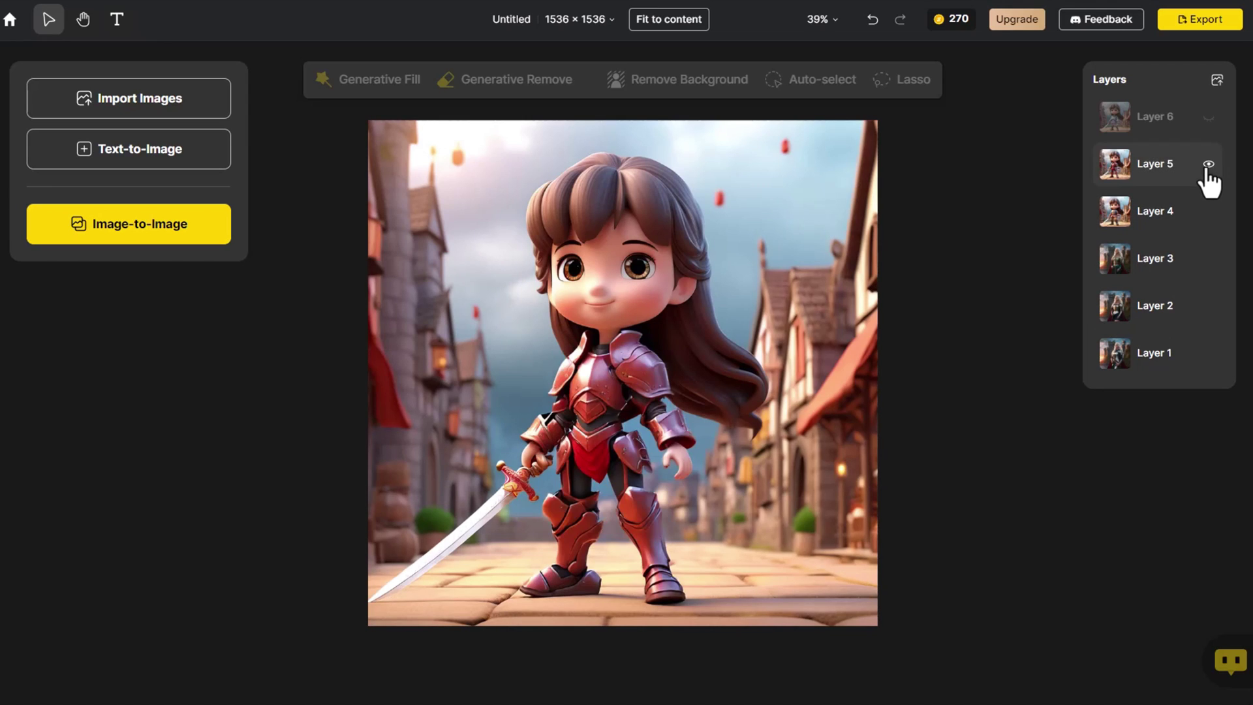
{"action": "left_click", "coordinate": [1208, 117]}
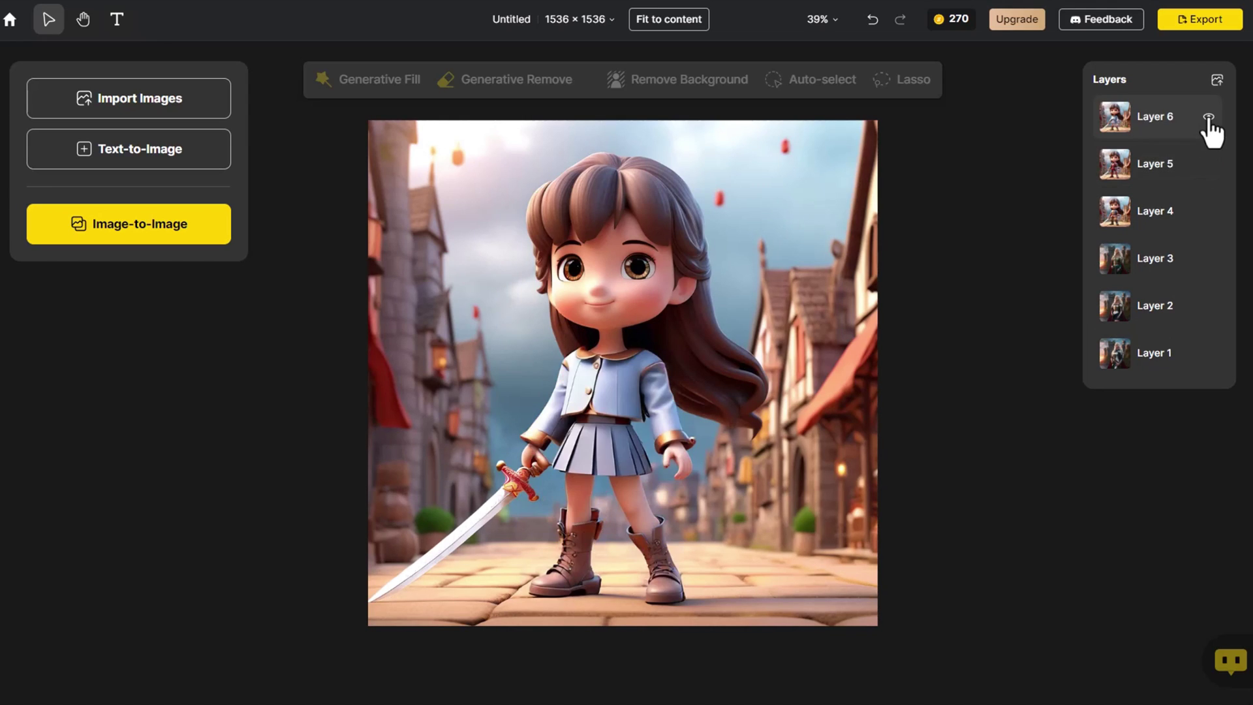
Set the export to PNG at 1x upscale with watermark, leaving Export all layers unticked
{"action": "left_click", "coordinate": [1167, 21]}
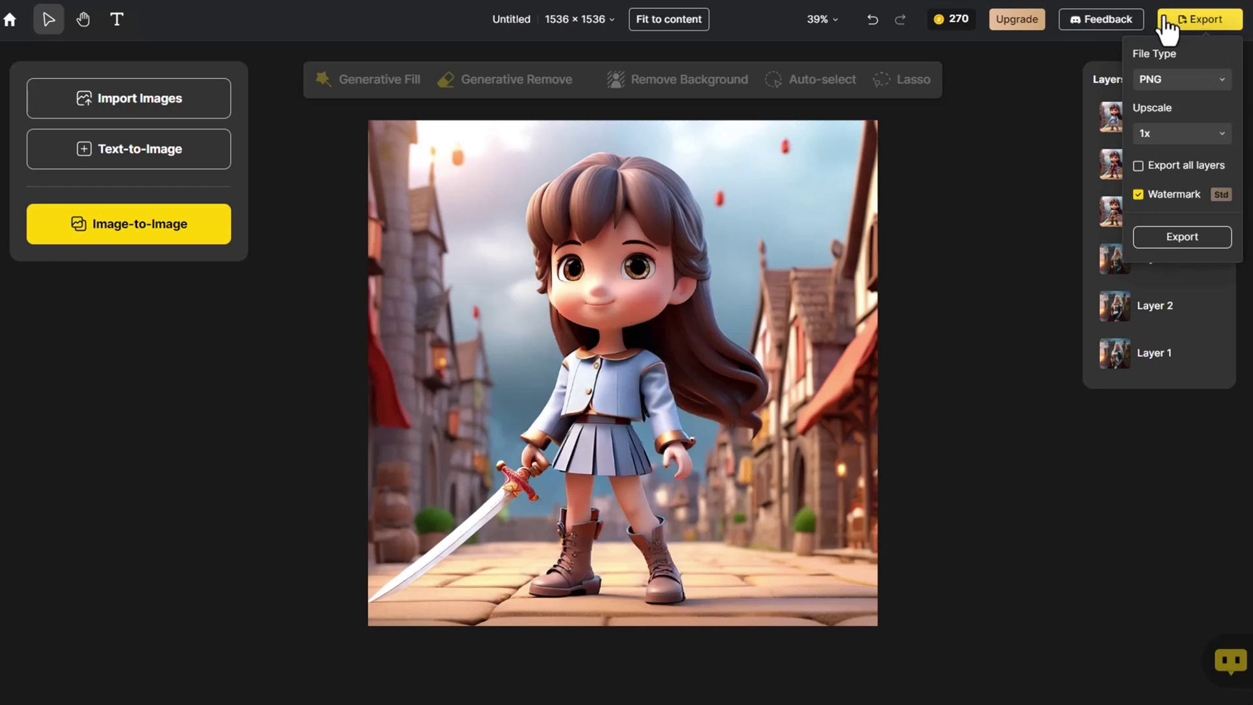
{"action": "left_click", "coordinate": [1167, 136]}
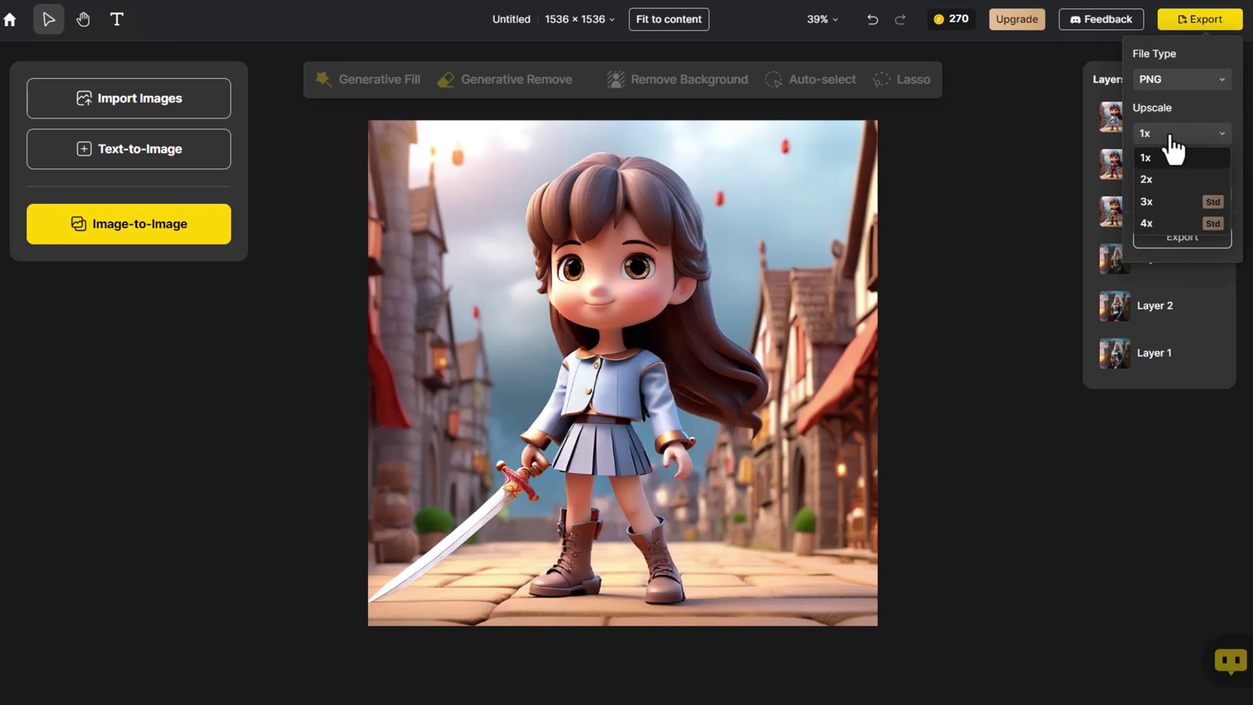
{"action": "left_click", "coordinate": [1168, 143]}
{"action": "left_click", "coordinate": [1139, 167]}
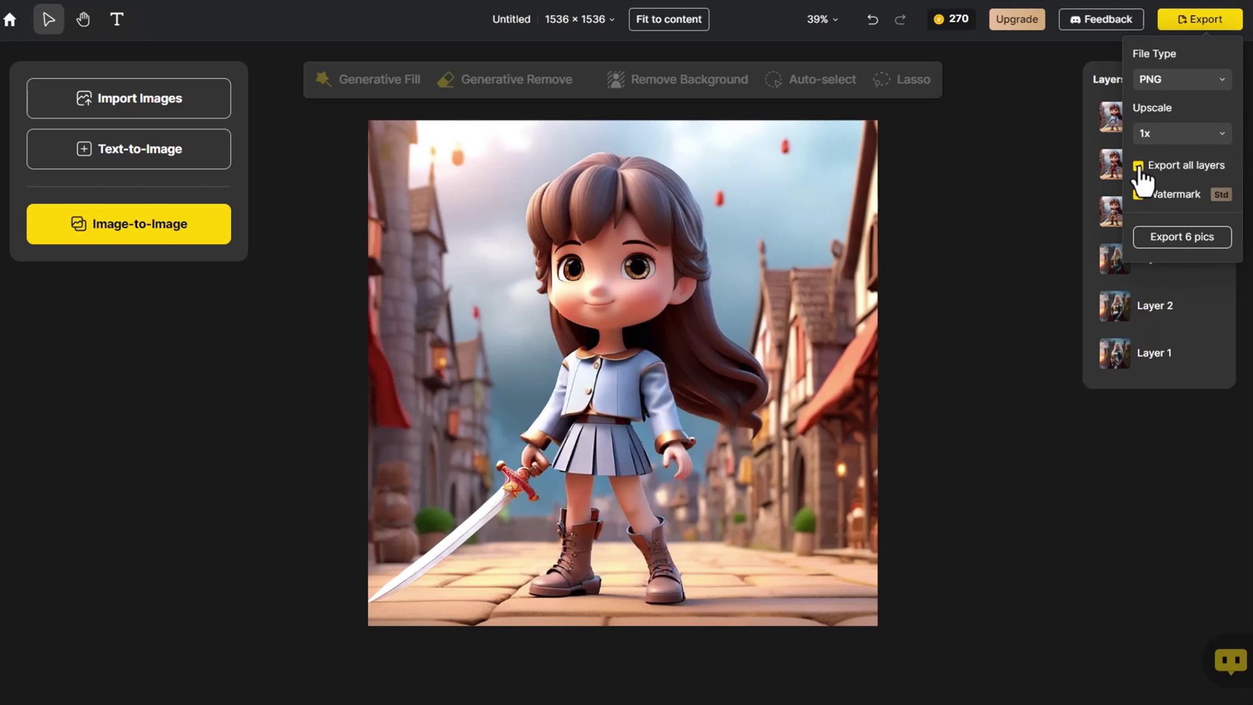
{"action": "left_click", "coordinate": [1139, 168]}
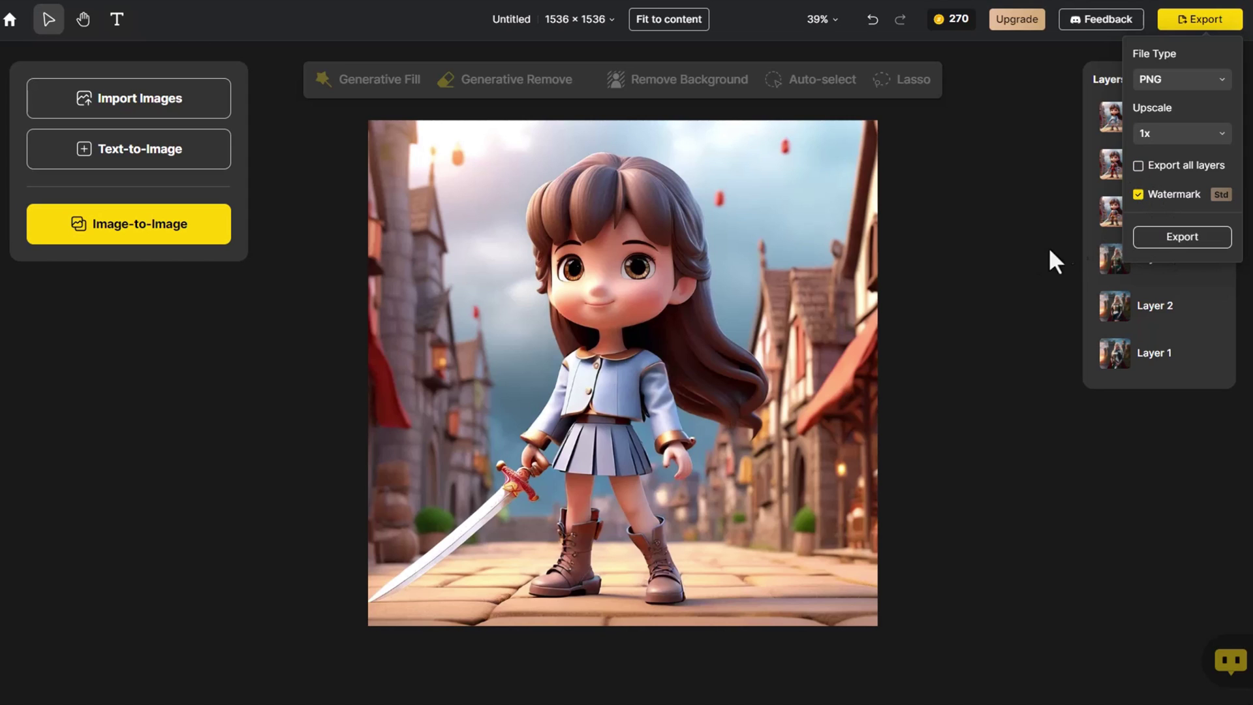